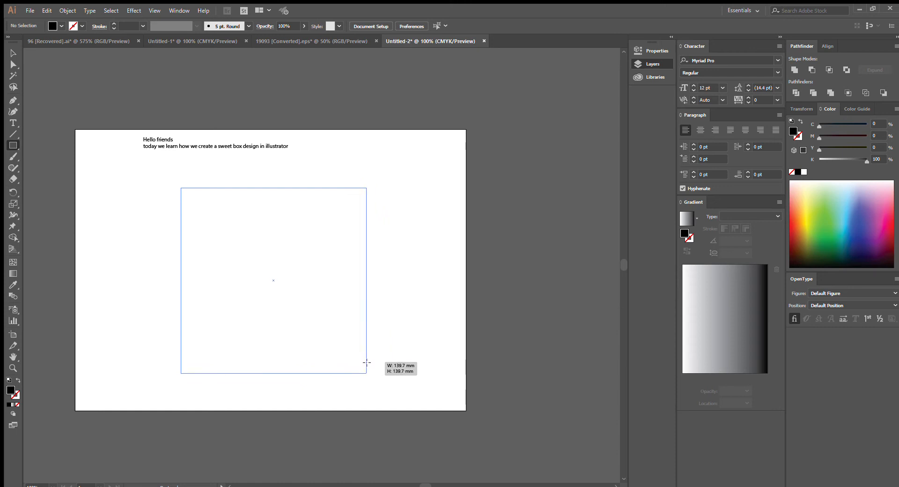
Center the black square horizontally and vertically on the artboard
left_click(10, 52)
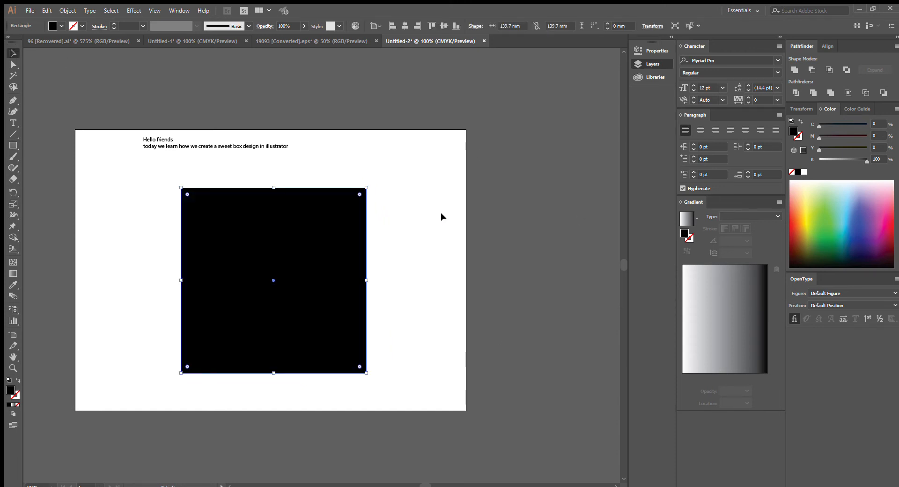
left_click(404, 26)
left_click(443, 26)
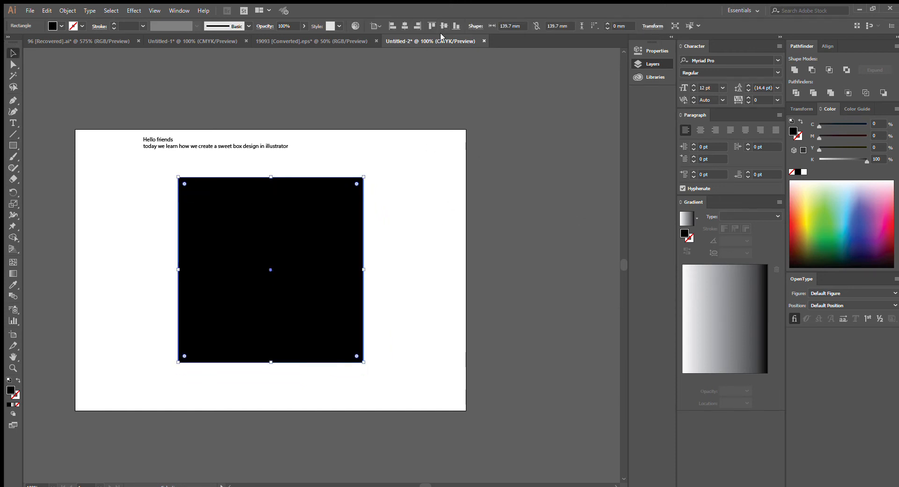
left_click(461, 244)
left_click(294, 280)
left_click(444, 269)
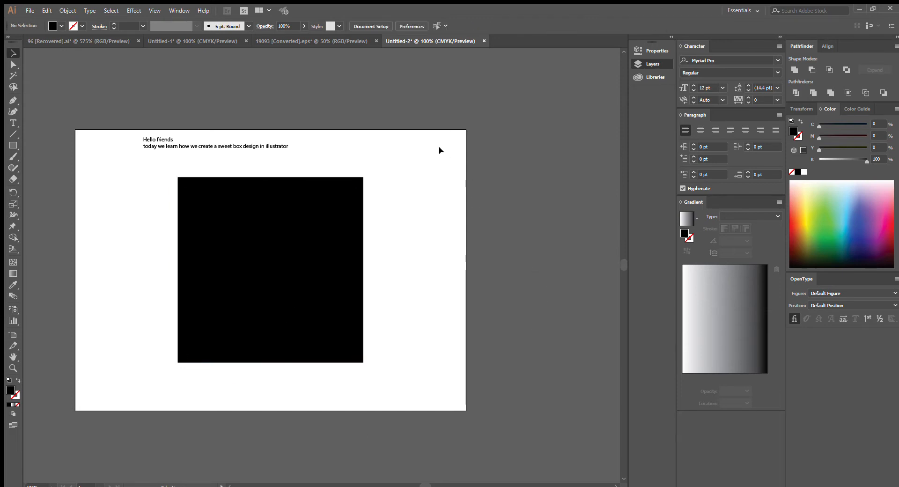
Paste the pair of quarter mandalas and move them to the right of the square
key("ctrl+v")
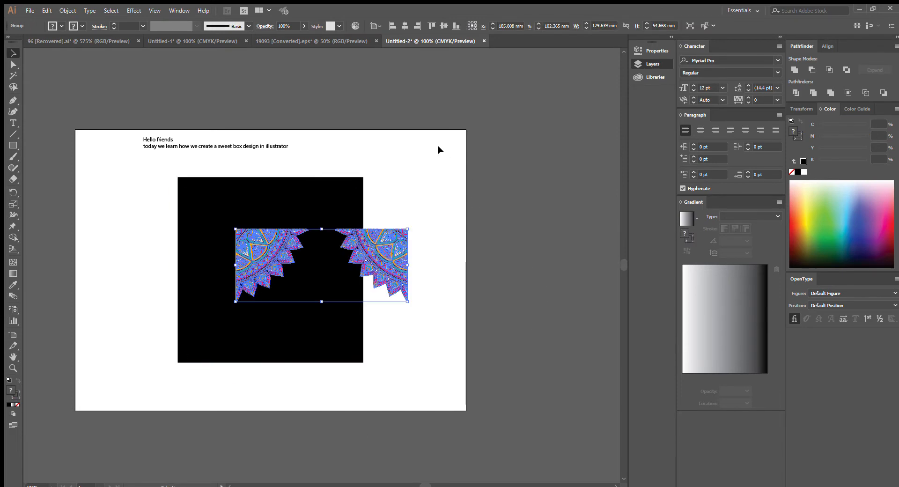
left_click_drag(391, 253, 566, 276)
left_click(496, 344)
Fill the black square with the dark maroon sampled from the mandala artwork using the Eyedropper
left_click(458, 241)
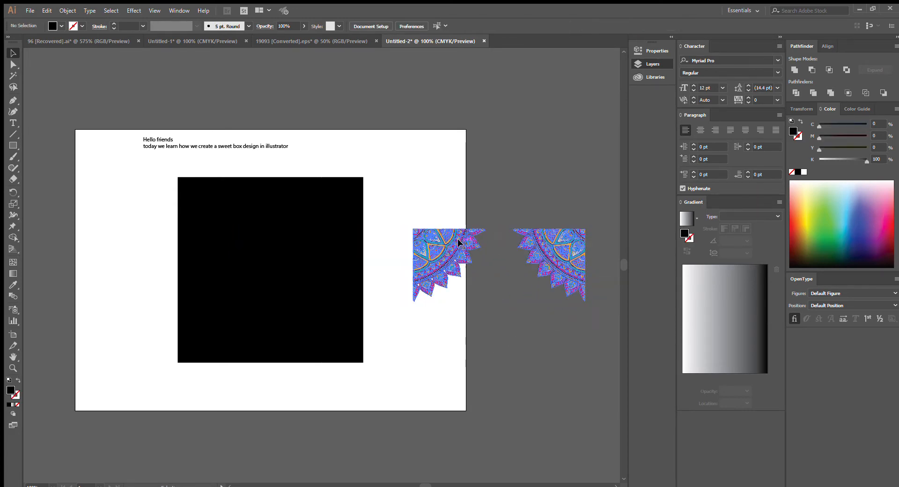
key("ctrl+equal")
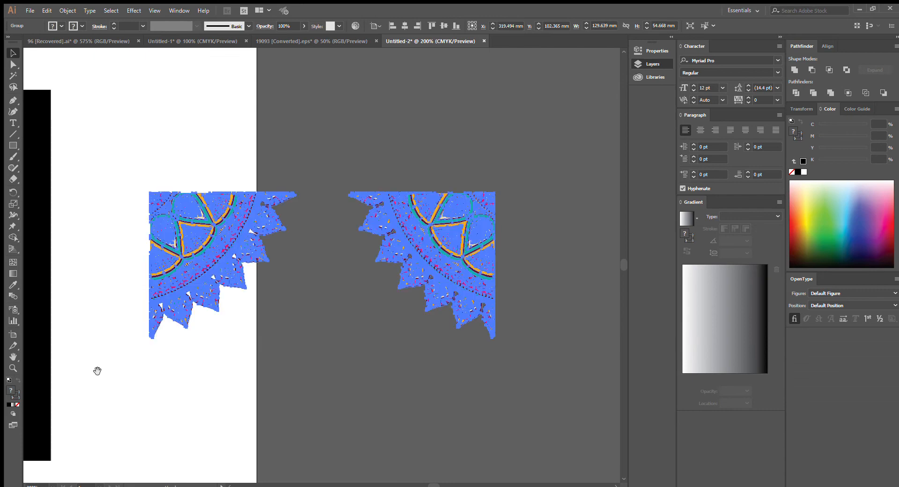
left_click_drag(97, 371, 351, 323)
left_click(366, 352)
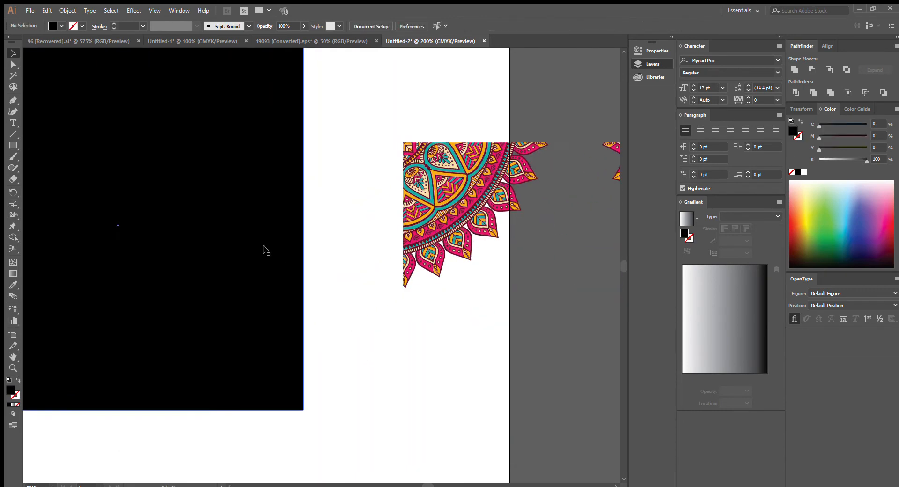
left_click(299, 249)
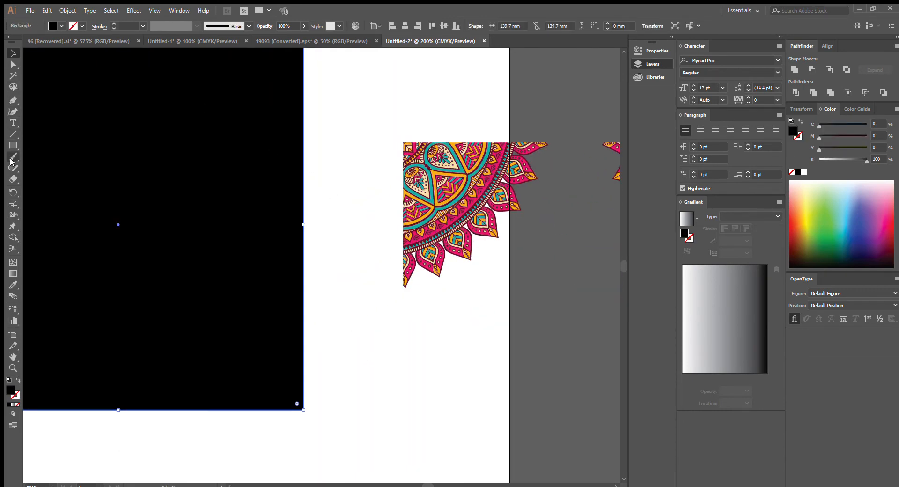
key("i")
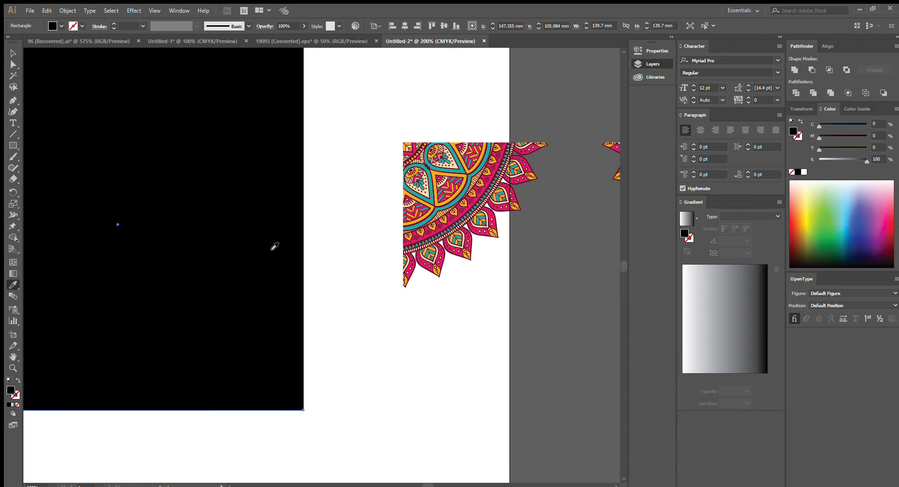
left_click(485, 188)
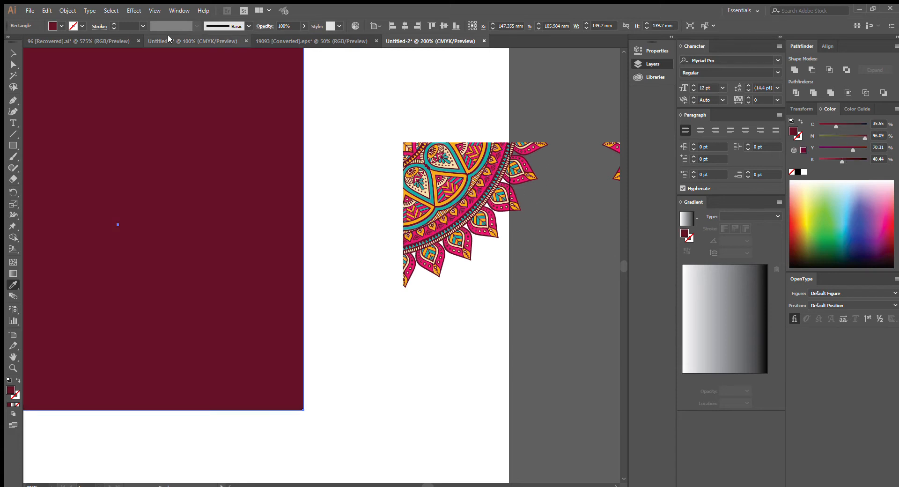
left_click(14, 52)
left_click(488, 351)
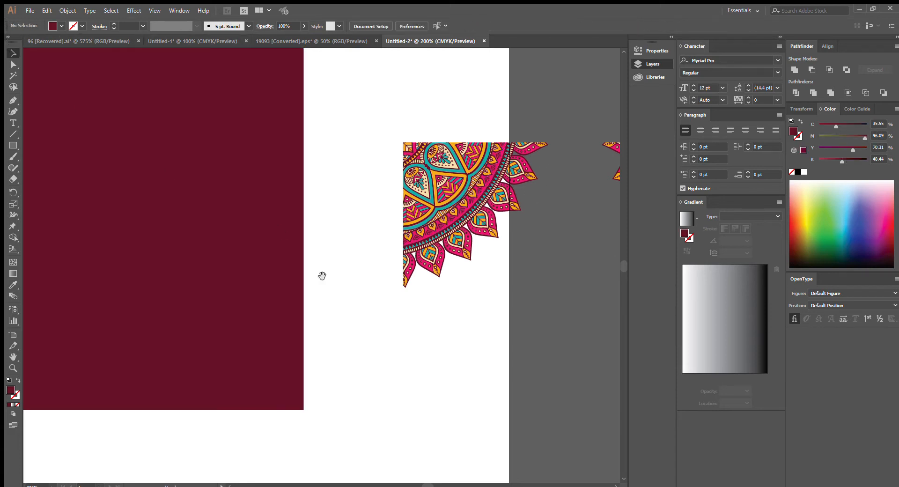
Ungroup the pasted mandala pair into two separate corner pieces
left_click_drag(264, 269, 395, 304)
key("ctrl+1")
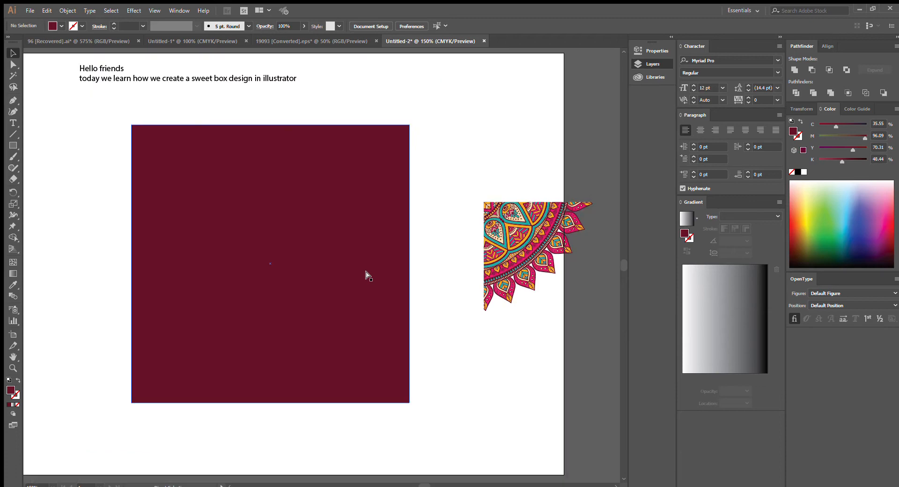
left_click(454, 263)
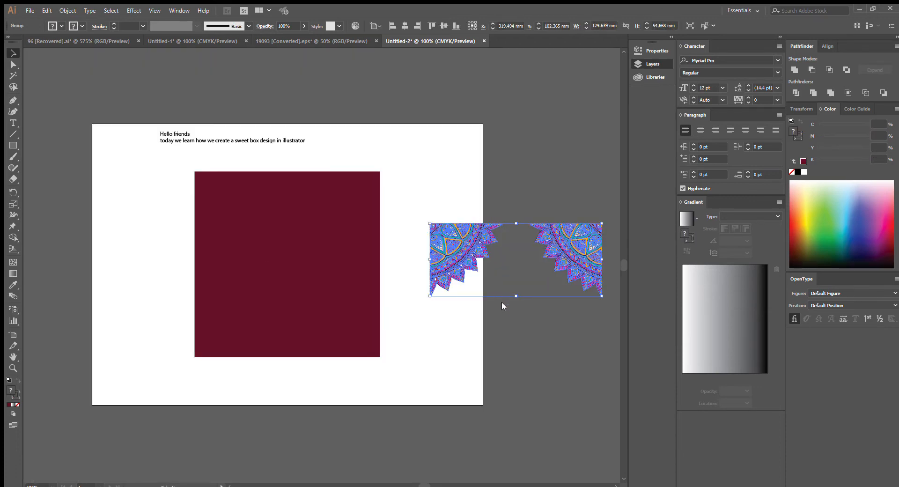
left_click(525, 338)
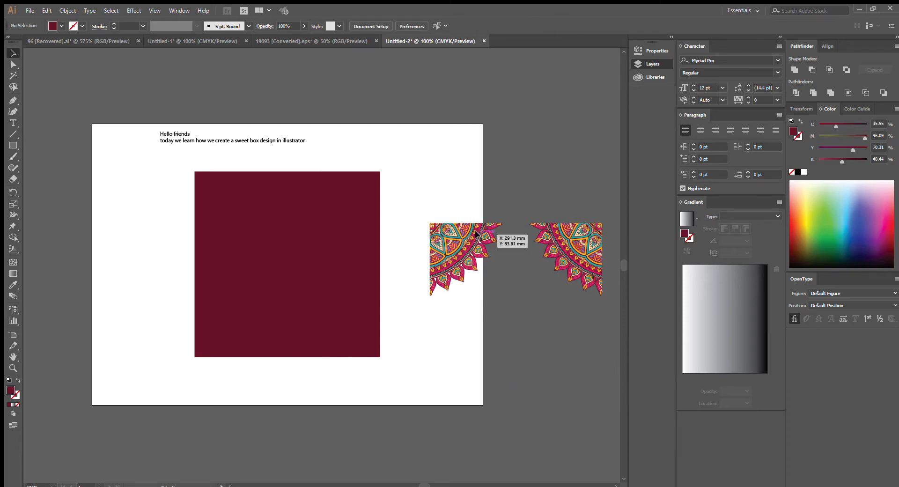
Align the left quarter mandala to the left and top edges of the maroon square
left_click(476, 234)
left_click(358, 175, "shift")
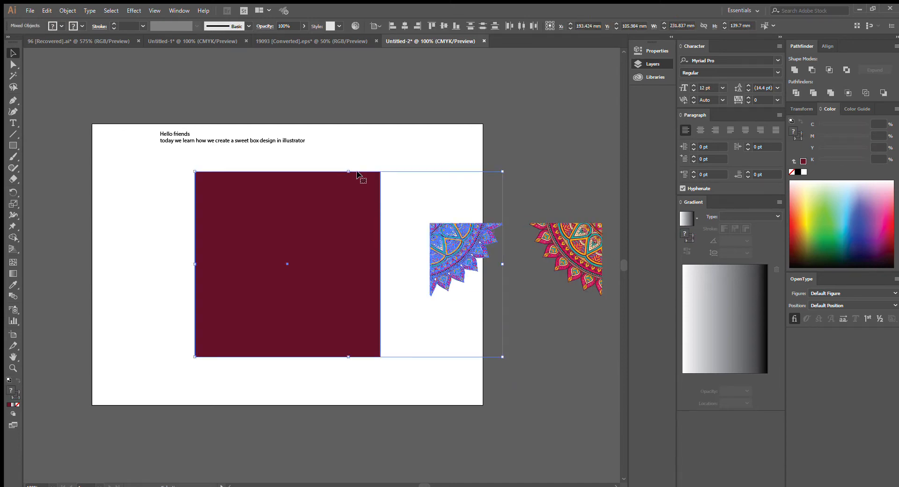
left_click(392, 26)
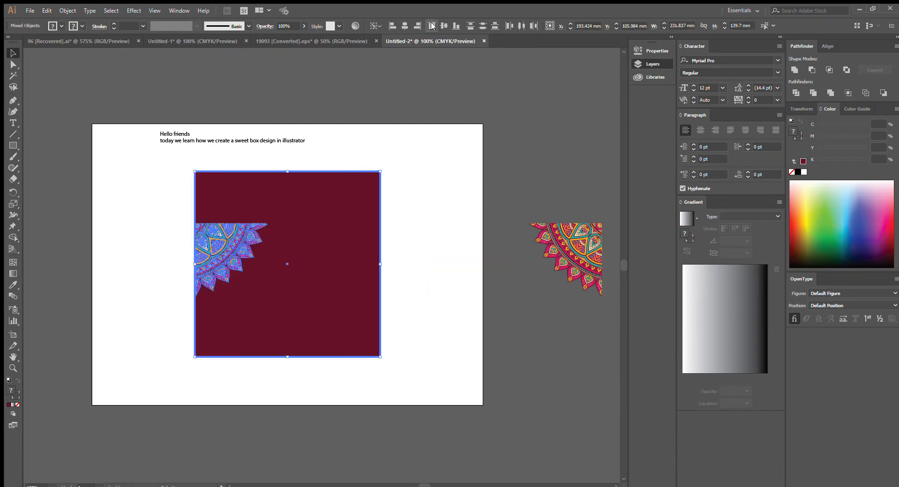
left_click(430, 25)
left_click(454, 223)
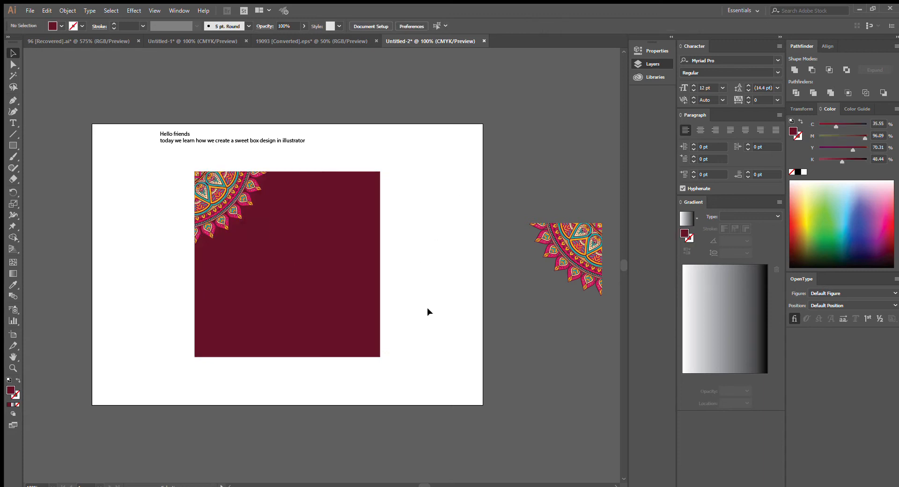
Align the remaining quarter mandala to the right and top edges of the maroon square
left_click(585, 243)
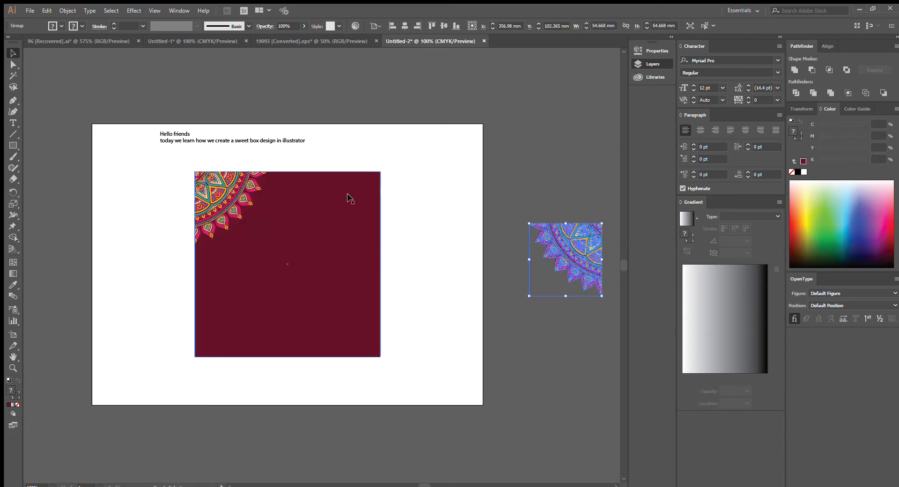
left_click(335, 197, "shift")
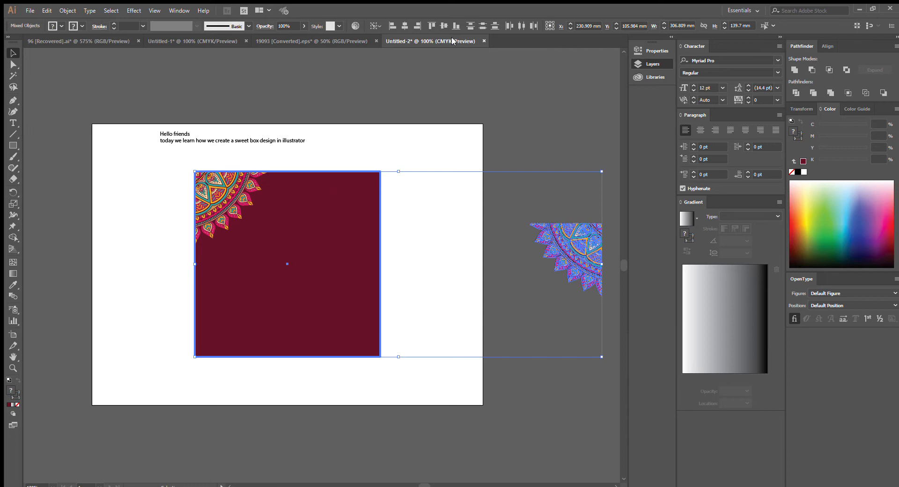
left_click(416, 26)
left_click(431, 26)
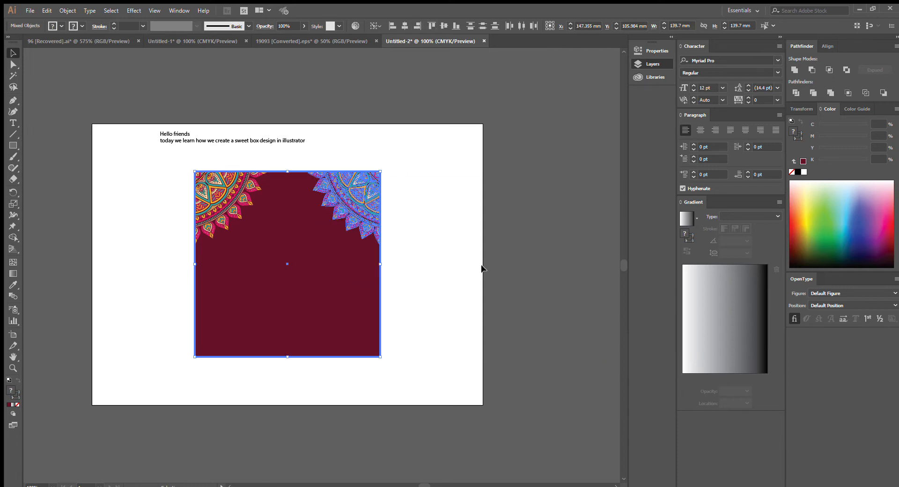
left_click(564, 176)
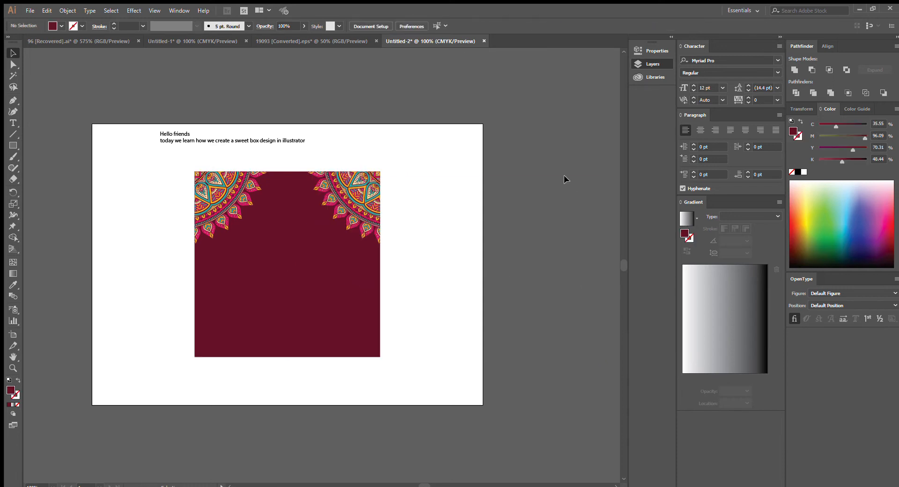
Group the two upper corner mandalas and make a vertically flipped copy of the group in place
left_click(361, 198)
left_click(225, 188, "shift")
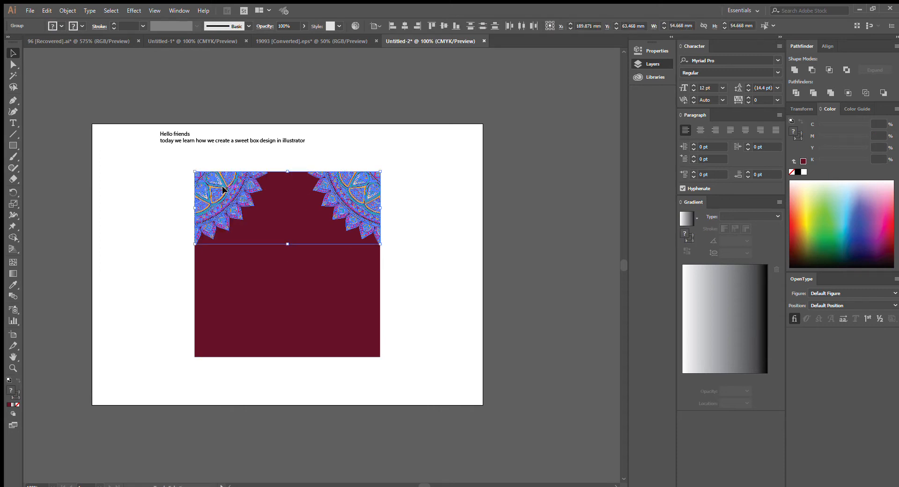
key("ctrl+g")
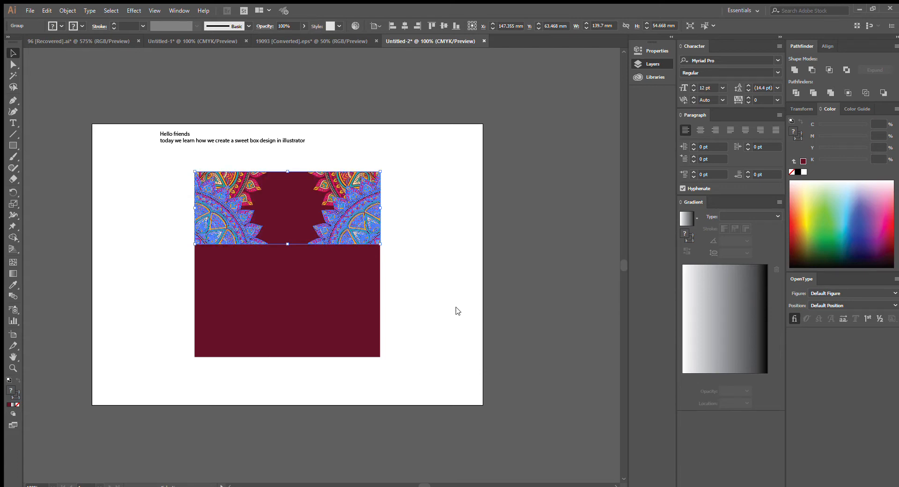
Align the flipped mandala pair to the bottom edge of the maroon square
left_click(352, 297, "shift")
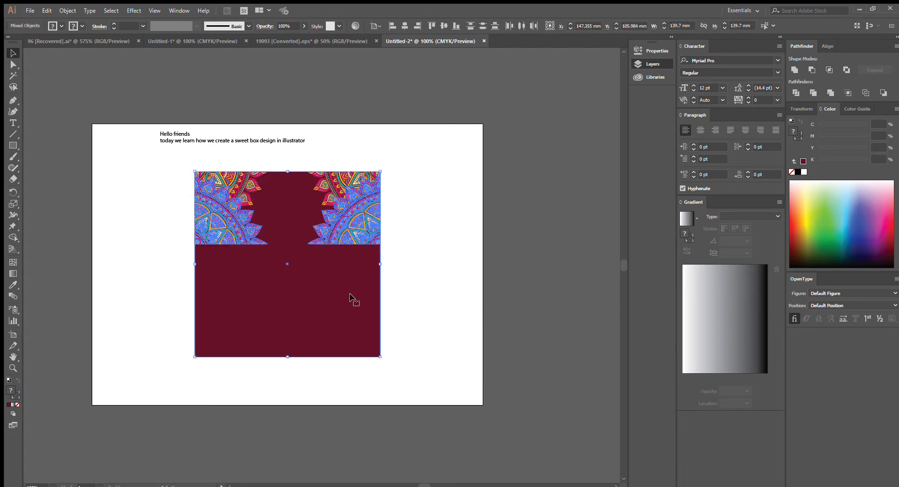
left_click(352, 298)
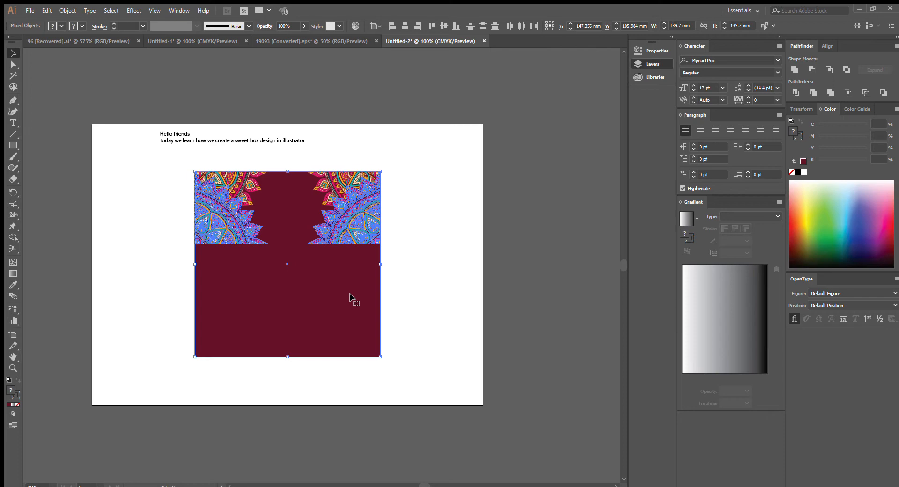
left_click(455, 26)
left_click(524, 321)
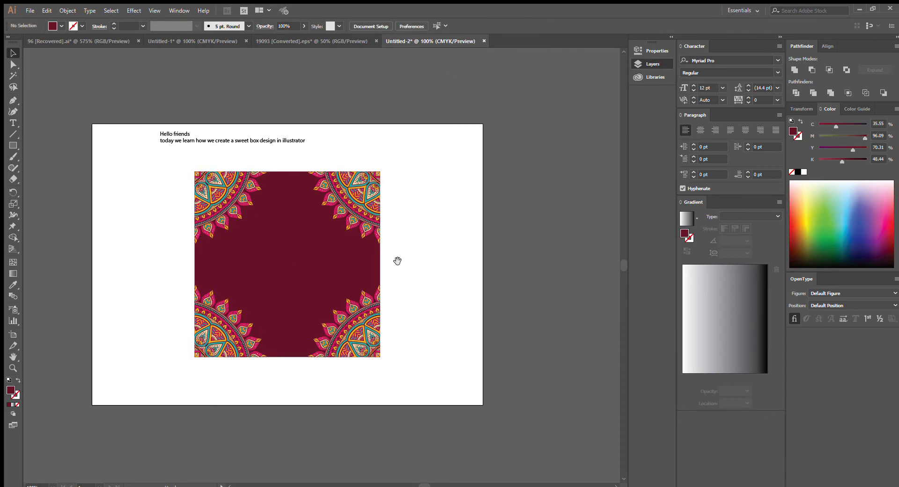
Move the two-line introductory text straight down, closer to the patterned square
left_click_drag(397, 260, 444, 246)
key("ctrl+equal")
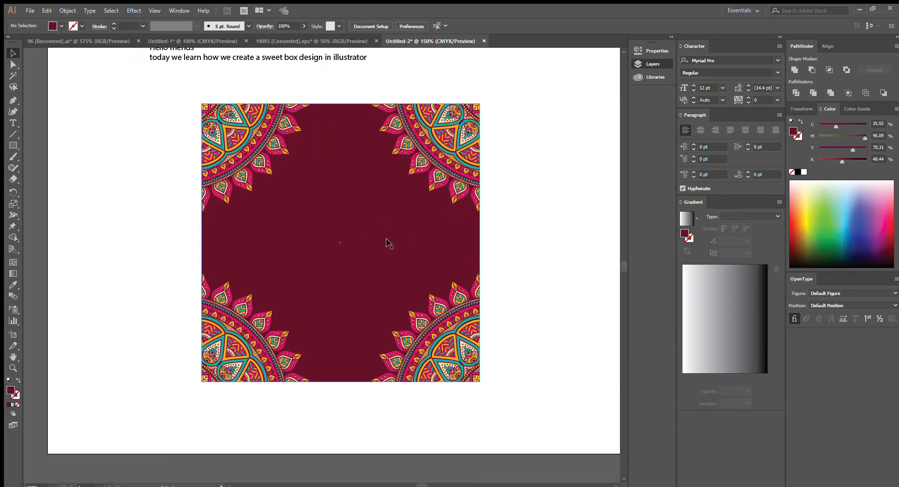
left_click_drag(389, 243, 382, 277)
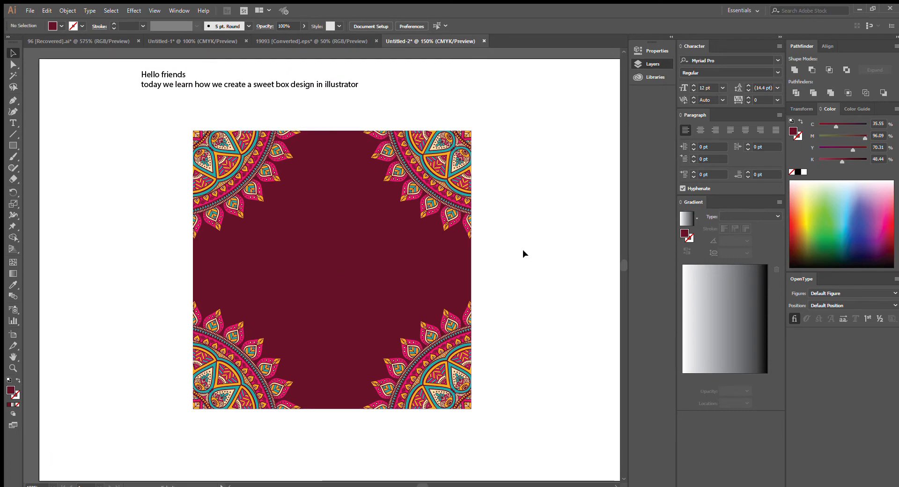
left_click_drag(295, 81, 296, 99)
left_click(335, 71)
left_click_drag(413, 129, 363, 103)
Duplicate the maroon square in place and set the copy's width to 25 mm
left_click(271, 234)
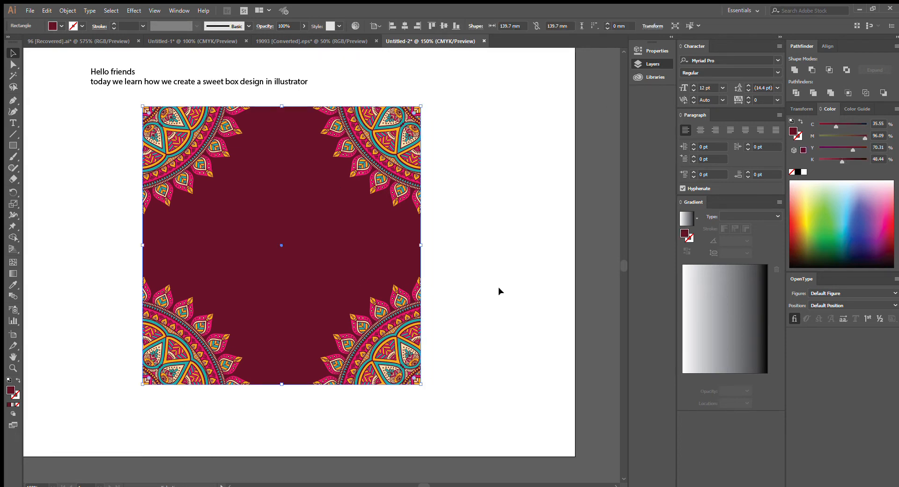
key("a")
left_click(567, 27)
left_click(519, 27)
key("ctrl+a")
type("25")
key("Return")
Place the 25 mm wide strip flush against the outside of the square's left edge
left_click(229, 228, "shift")
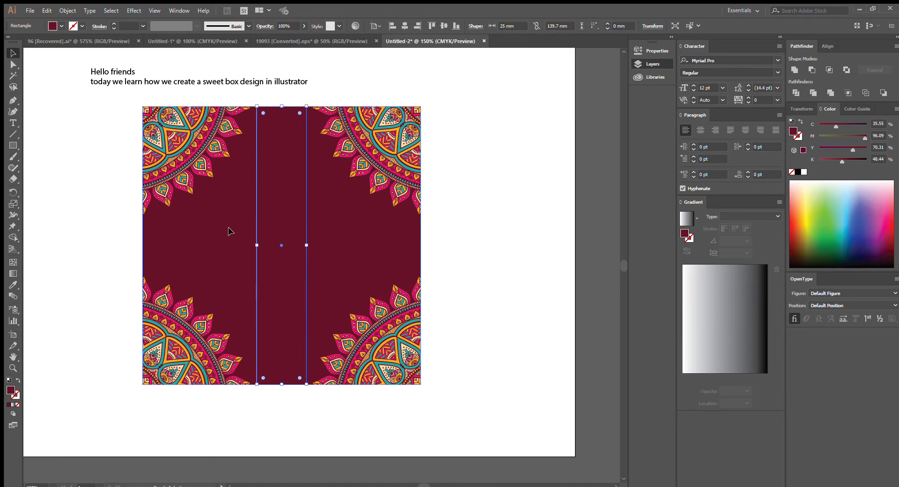
left_click(392, 26)
left_click(296, 221, "shift")
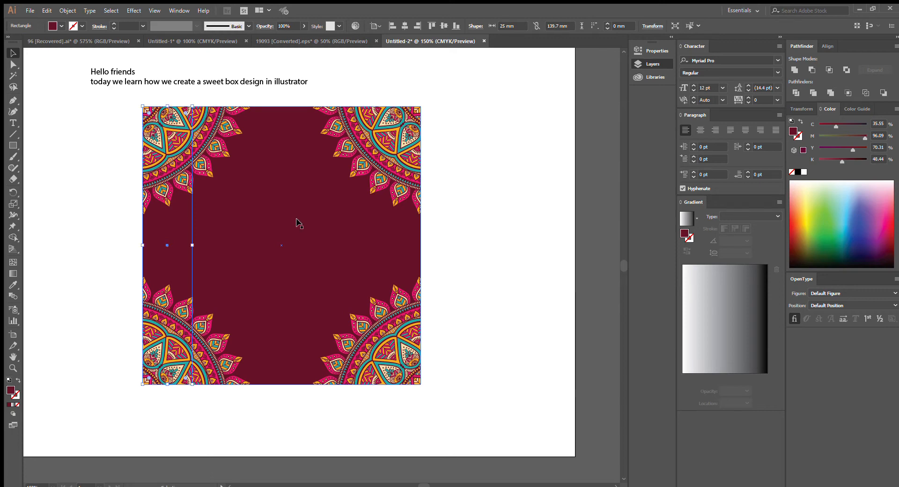
key("shift+Left")
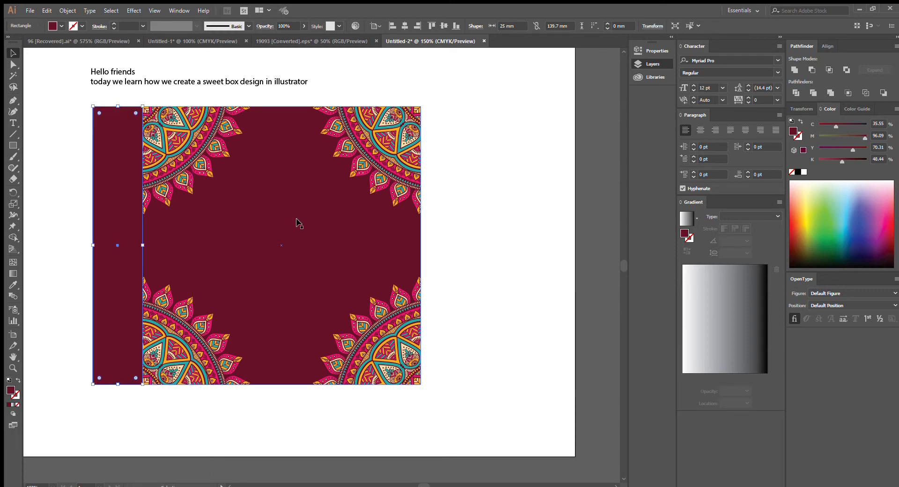
left_click(466, 248)
Fill the side strip with the orange-yellow sampled from the mandala artwork using the Eyedropper
left_click(125, 210)
key("ctrl+plus")
key("space")
left_click_drag(257, 210, 63, 175)
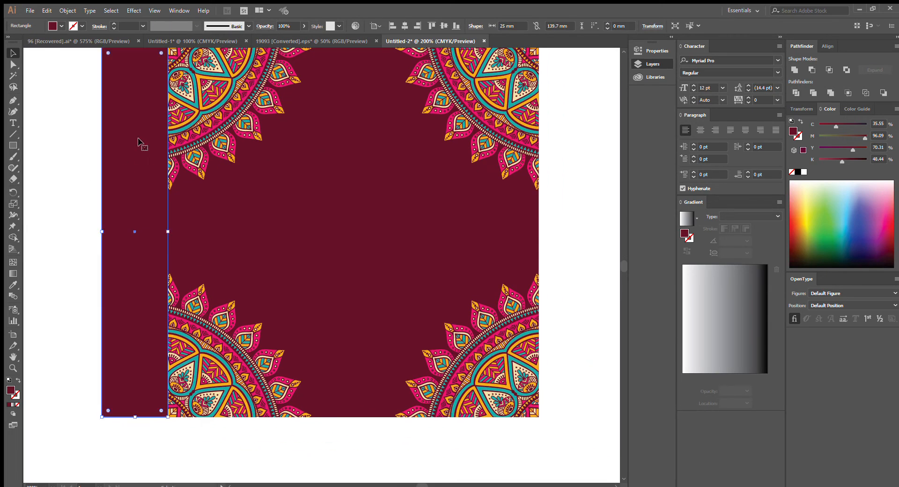
key("i")
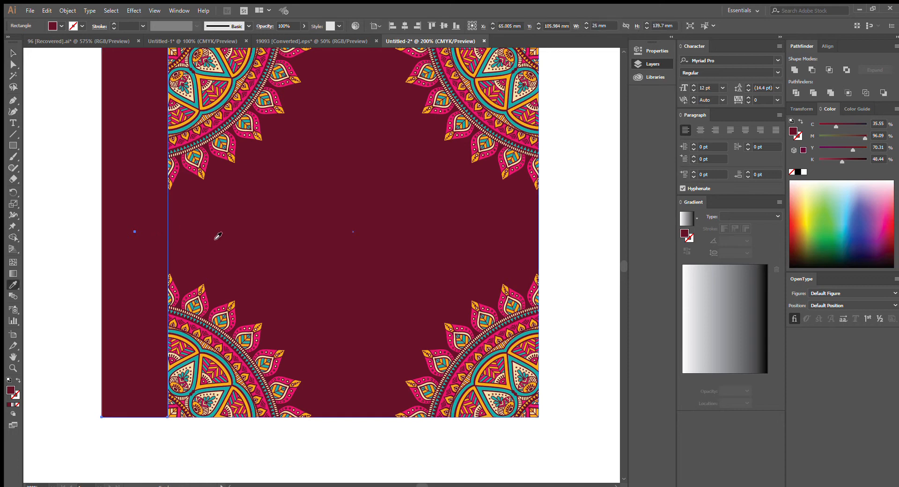
left_click(197, 133)
key("v")
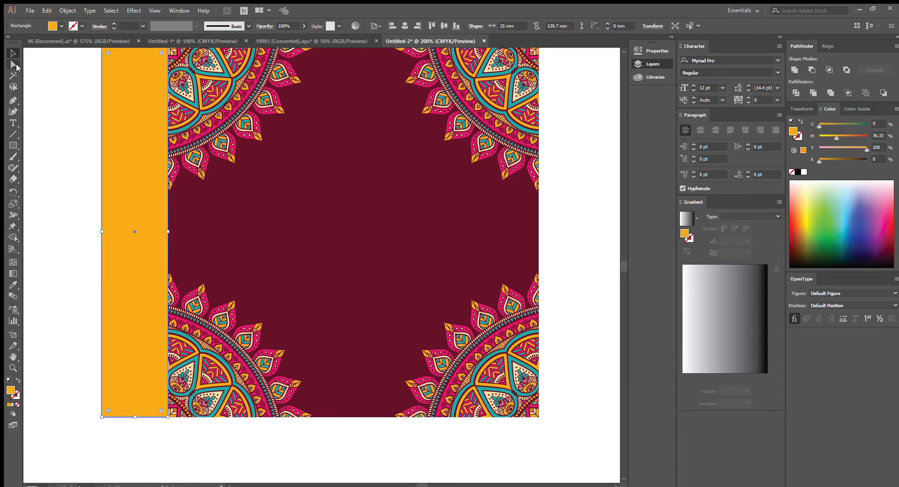
Move the two-line introductory text straight up, farther away from the patterned square
left_click(42, 122)
key("ctrl+minus")
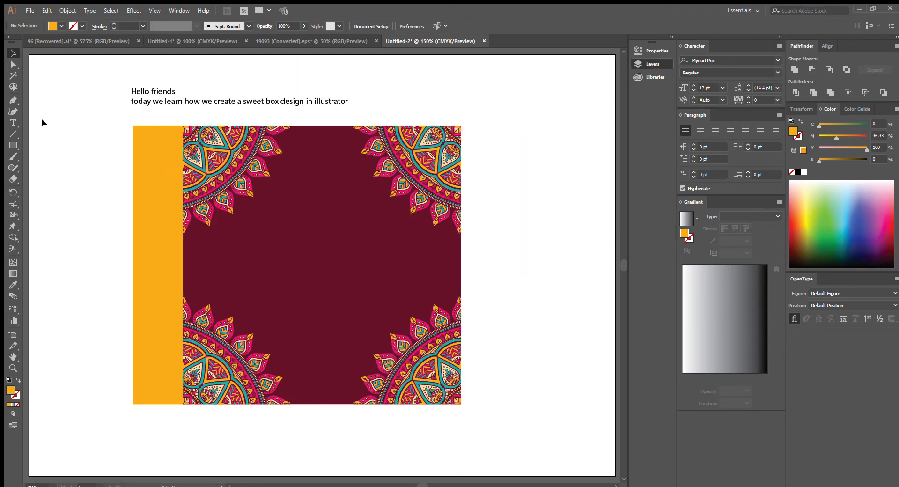
left_click_drag(303, 100, 303, 71)
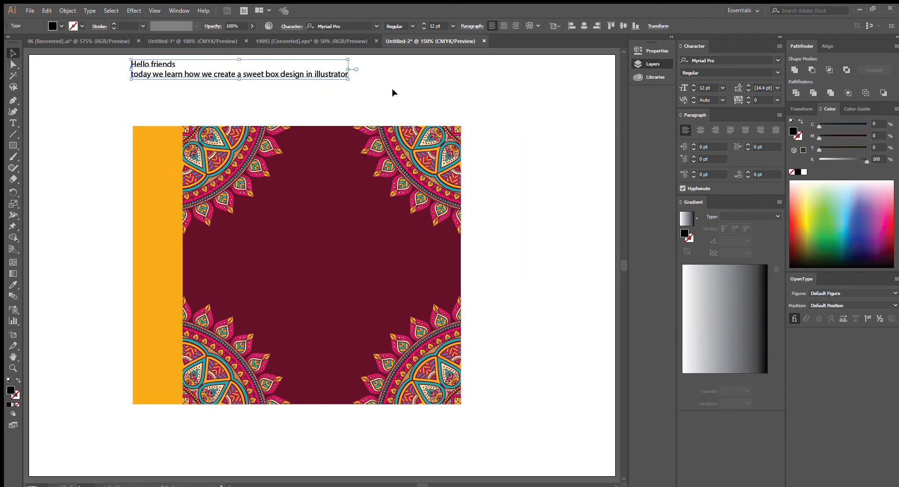
Duplicate the orange-yellow side strip and place the copy flush against the outside of the square's right edge
left_click(283, 206)
left_click(170, 189)
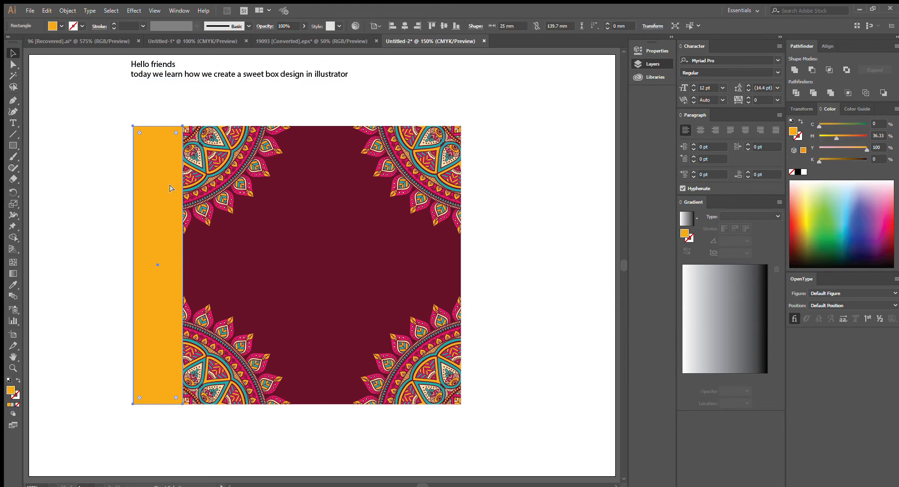
key("ctrl+v")
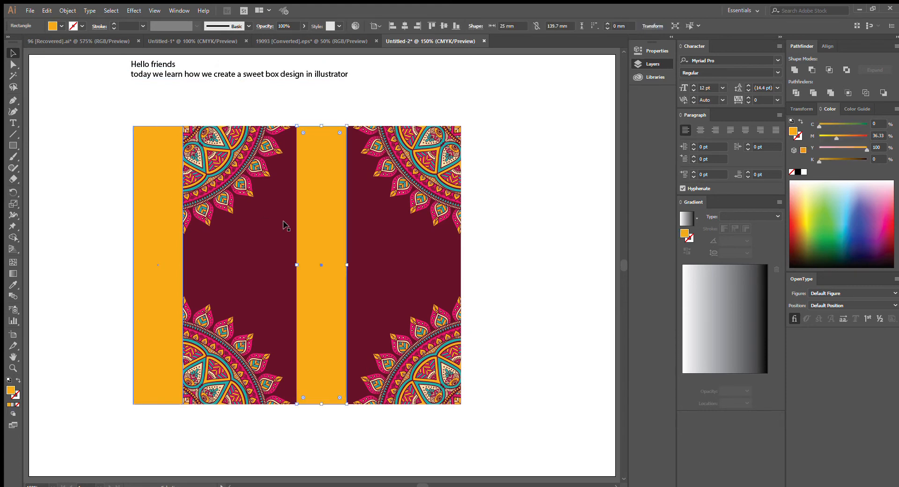
left_click(360, 230, "shift")
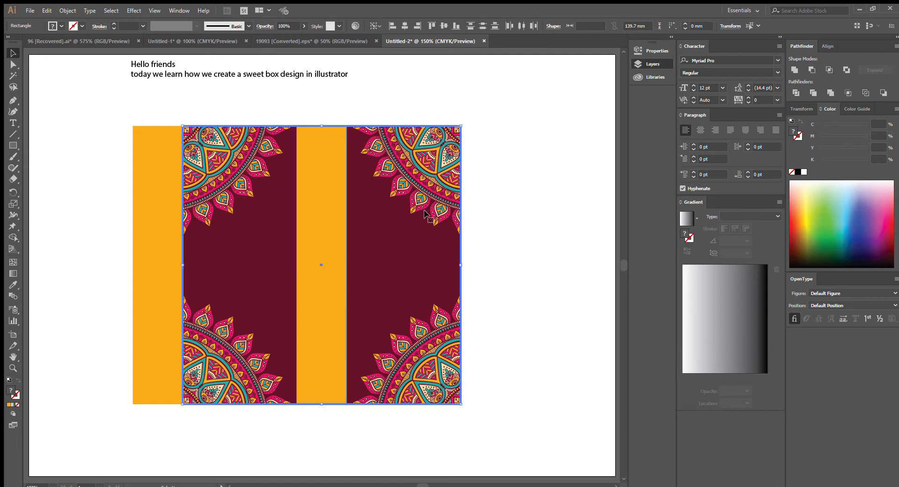
left_click(416, 26)
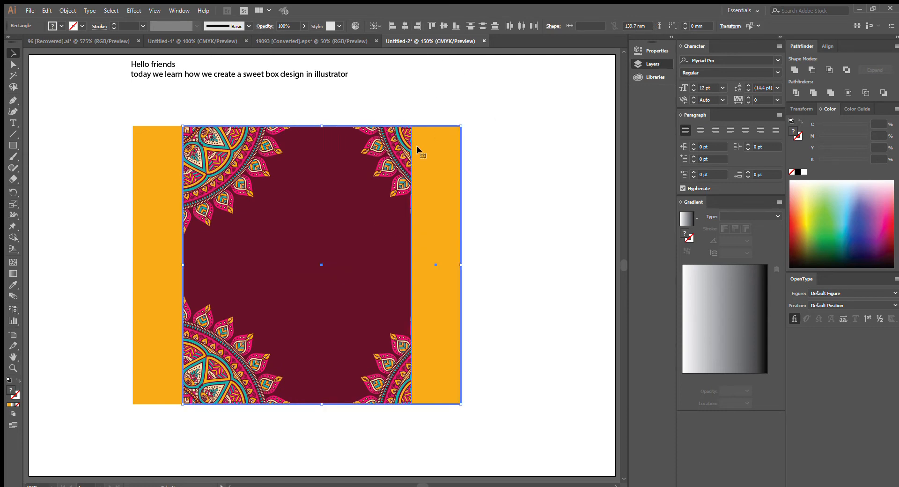
left_click(358, 222, "shift")
key("Right")
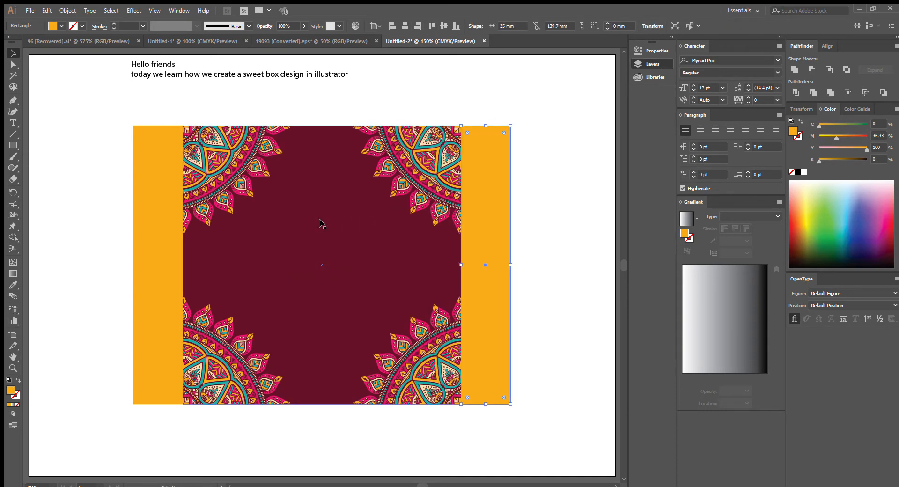
left_click(386, 98)
Duplicate the maroon square in place and set the copy's height to 25 mm
scroll(360, 241, "right", 2)
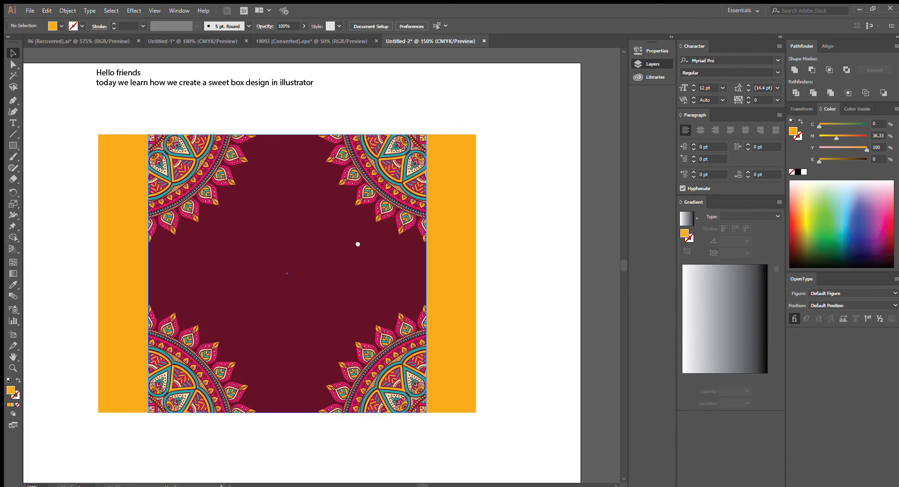
left_click(354, 243)
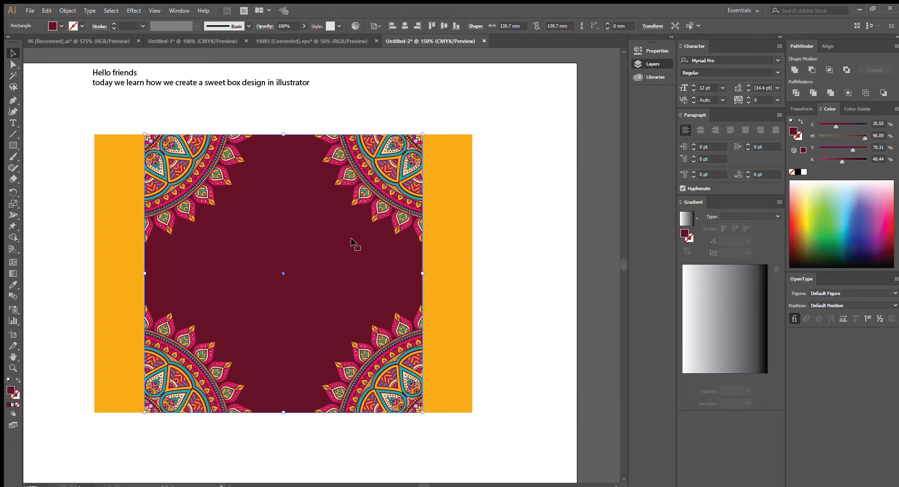
left_click(571, 26)
type("25")
key("Return")
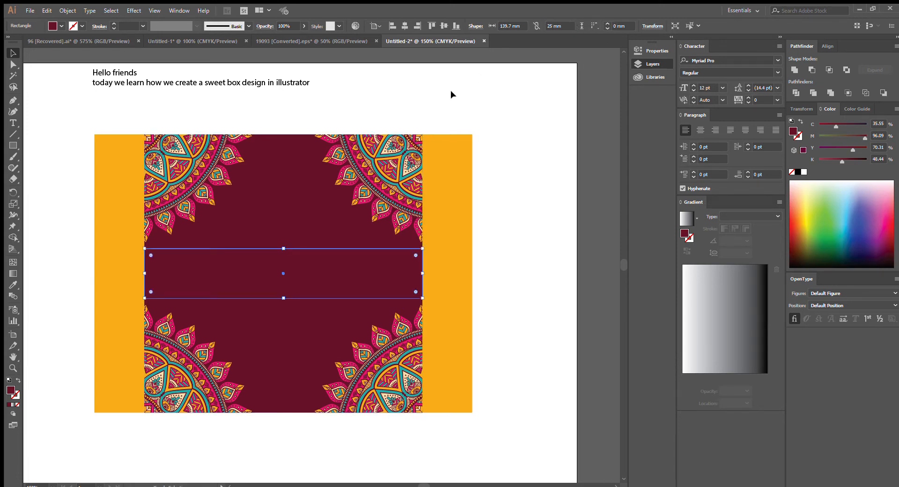
Align the 25 mm high maroon strip with the square's top edge and shift it flush outside that edge
left_click(248, 202, "shift")
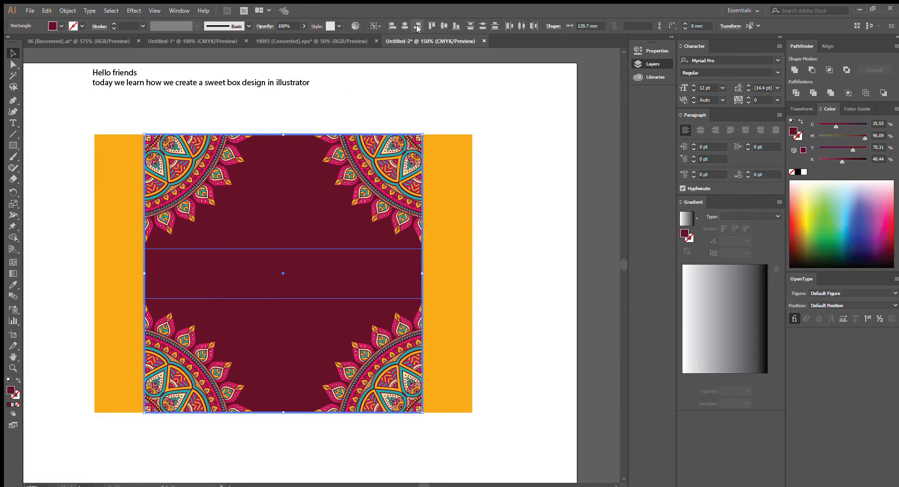
left_click(431, 26)
left_click(294, 276, "shift")
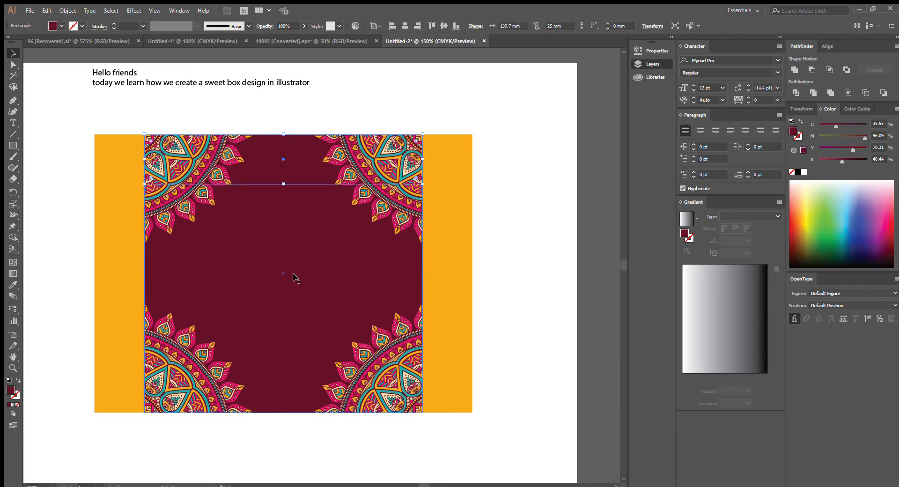
key("Up")
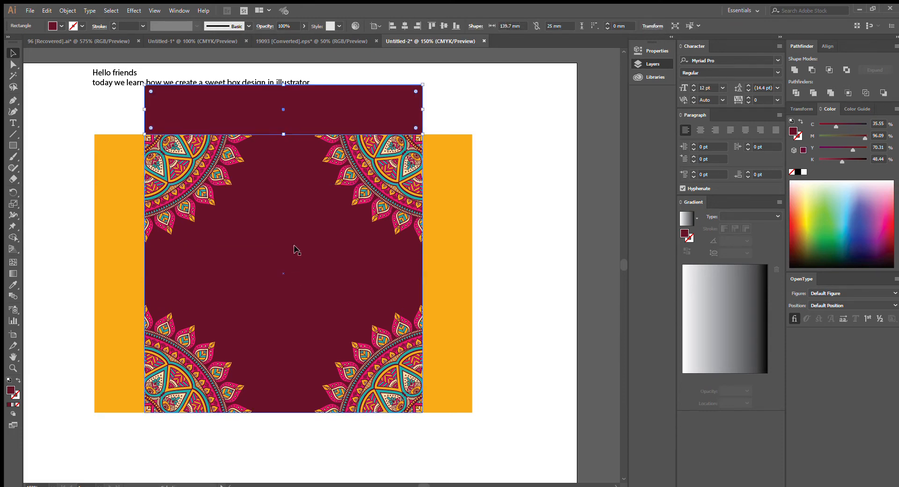
Duplicate the upper maroon strip and place the copy flush against the outside of the square's bottom edge
key("ctrl+1")
scroll(320, 241, "down", 4)
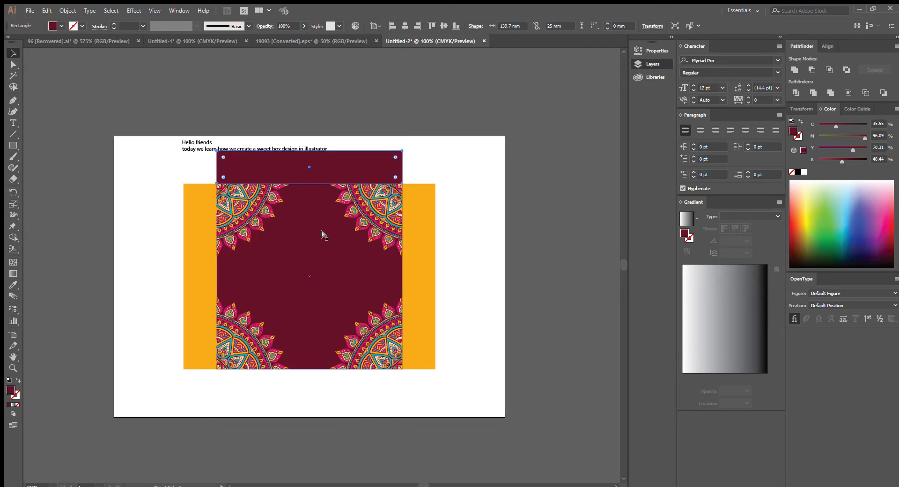
left_click(321, 234, "shift")
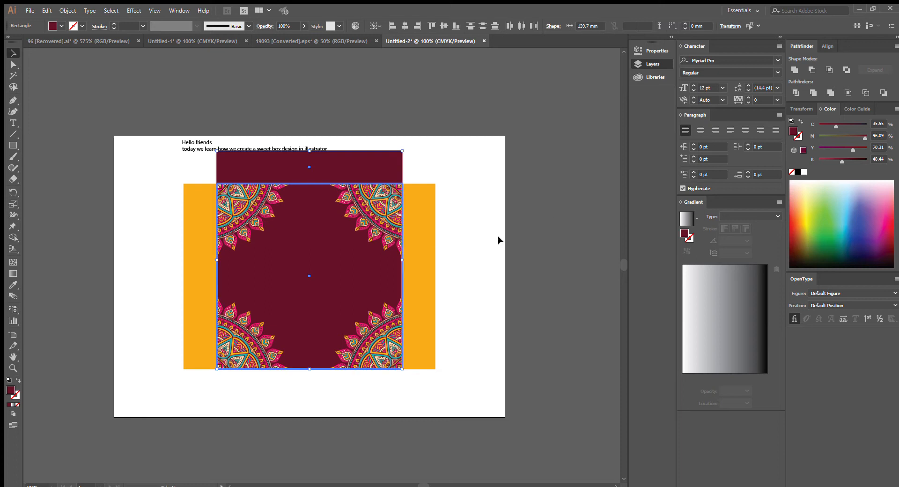
left_click(456, 26)
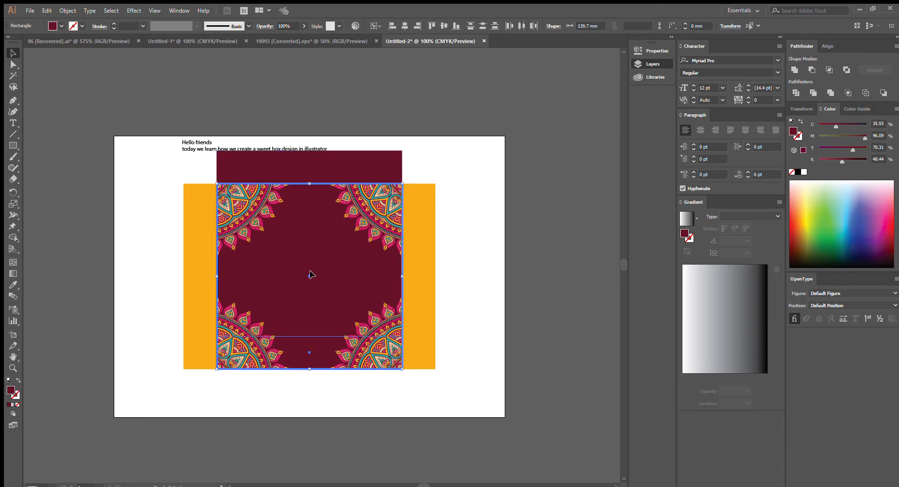
left_click(310, 275, "shift")
key("Down")
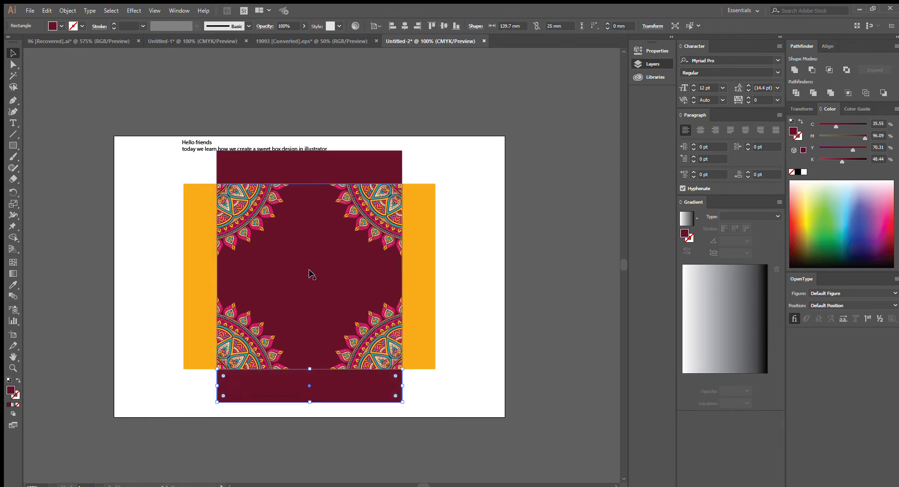
Move the two-line introductory text off the artboard, above its upper edge
left_click_drag(333, 279, 313, 269)
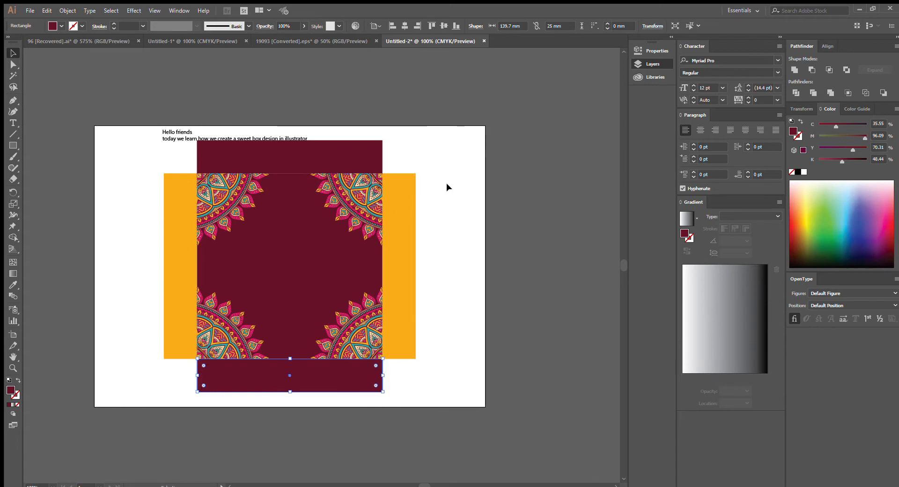
left_click(463, 192)
left_click_drag(179, 134, 228, 96)
left_click(487, 193)
left_click_drag(454, 214, 442, 185)
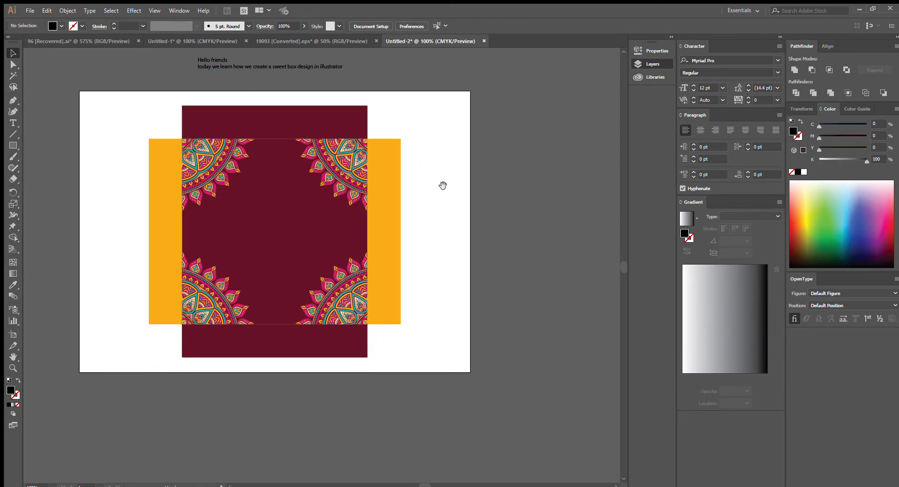
Duplicate the square's upper-left corner mandala and place the copy in the lower-right part of the square
left_click(232, 168)
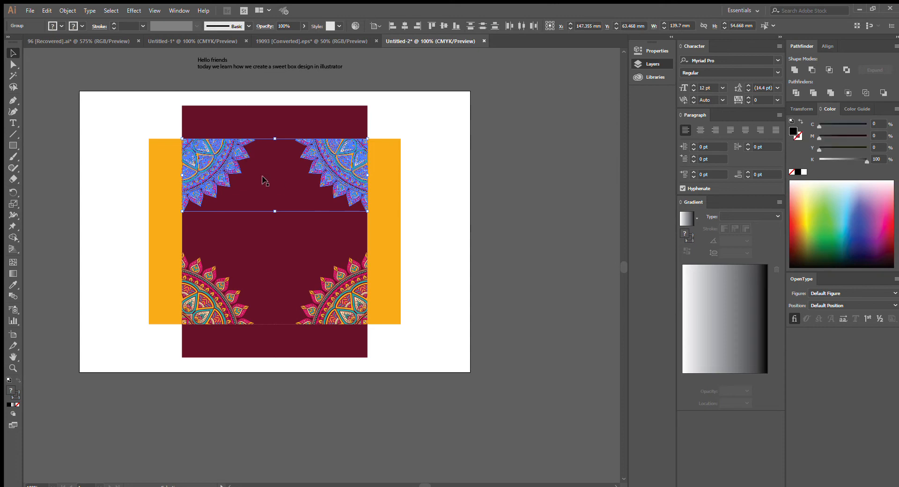
key("ctrl+shift+a")
left_click(201, 162)
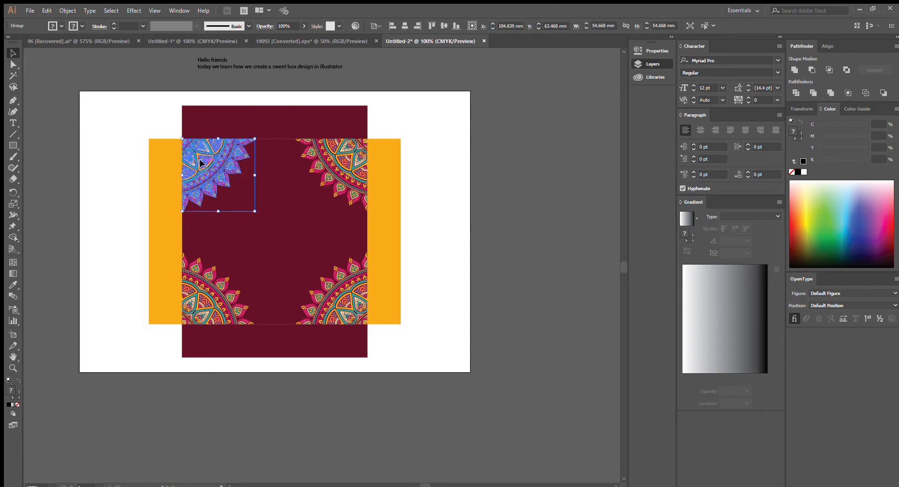
key("ctrl")
left_click_drag(201, 162, 305, 255)
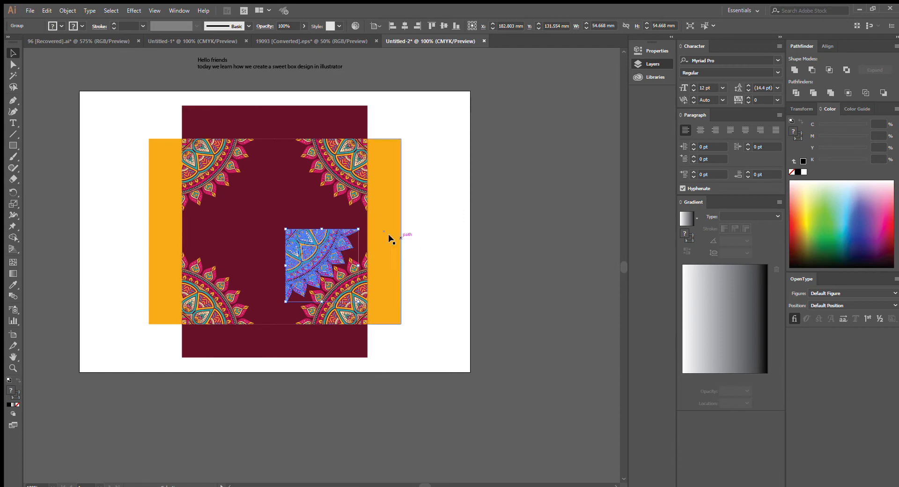
Rotate the mandala copy so its corner points left and centre it vertically across the left side strip, tip at the outer edge
left_click_drag(363, 226, 331, 154)
left_click_drag(314, 261, 173, 220)
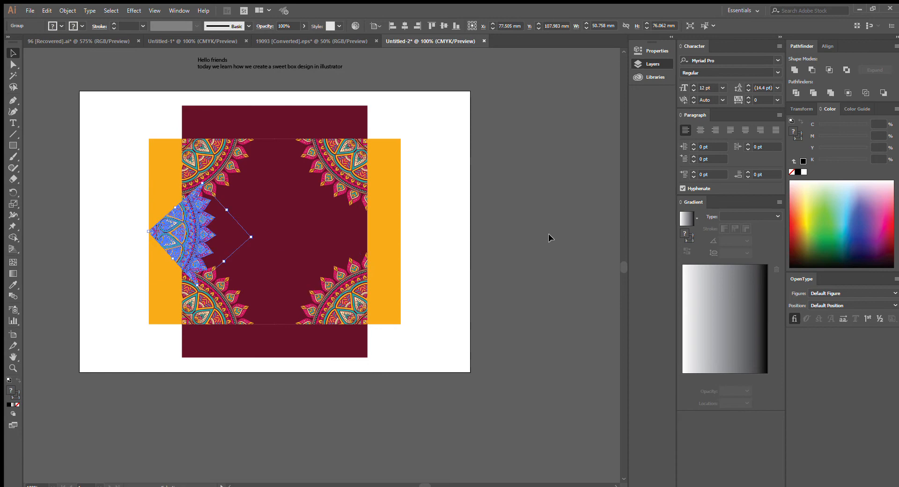
left_click(548, 237)
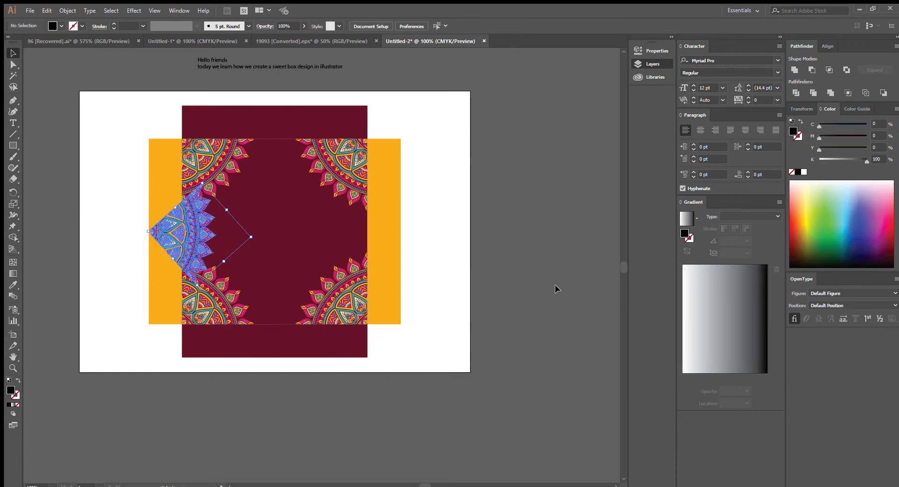
Clip the rotated mandala to the outline of the central maroon square with a clipping mask
left_click(178, 241)
key("ctrl+plus")
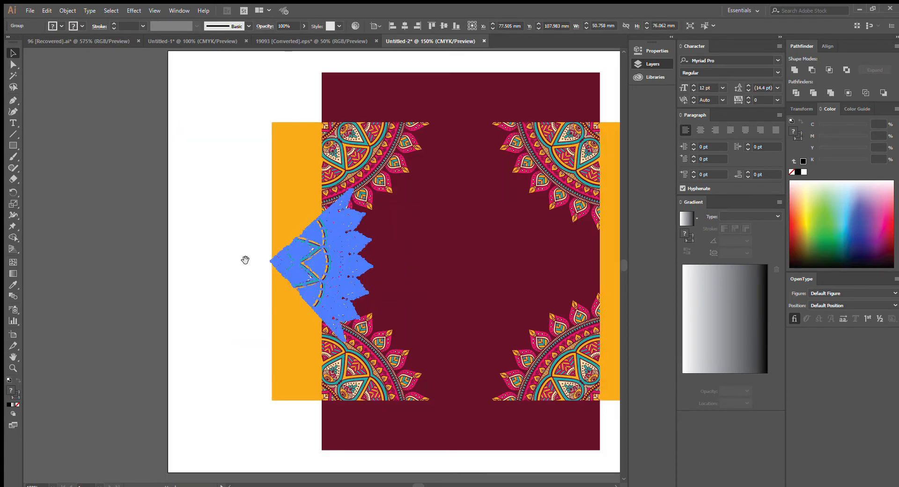
left_click_drag(246, 260, 70, 190)
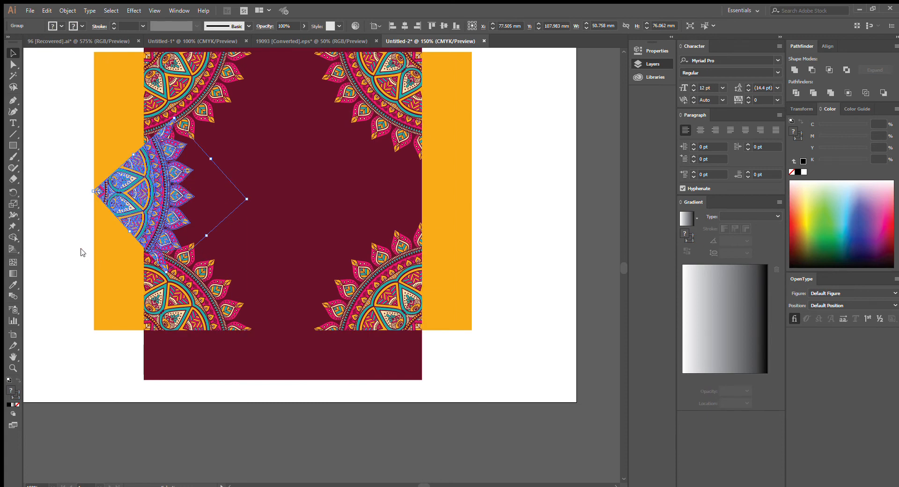
key("ctrl+shift+a")
left_click(144, 200)
left_click(272, 321, "shift")
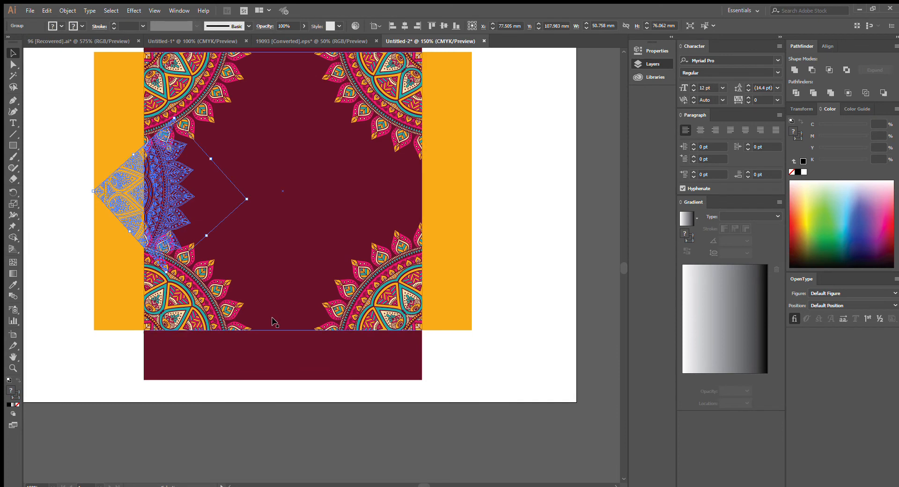
left_click(245, 152, "shift")
left_click(246, 152)
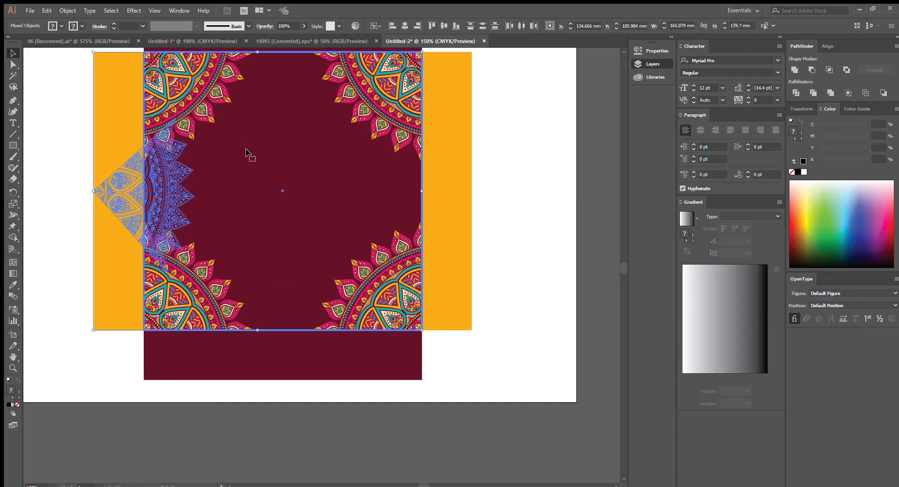
key("ctrl+7")
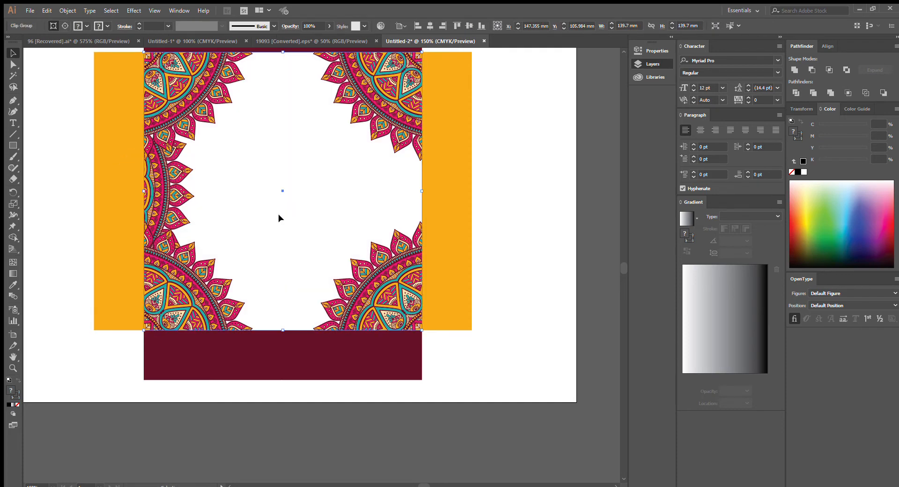
Inside the clip group, mirror a copy of the left-edge mandala horizontally and move it to the square's right edge
left_click(532, 208)
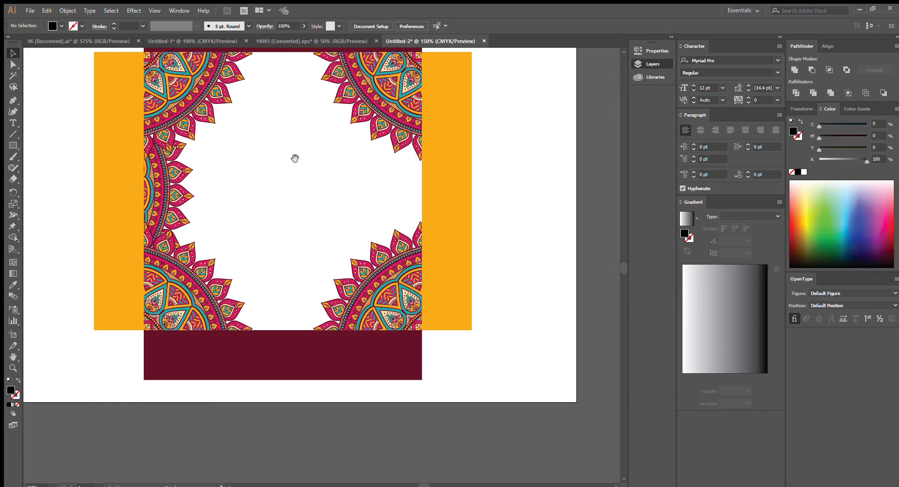
left_click_drag(295, 158, 260, 199)
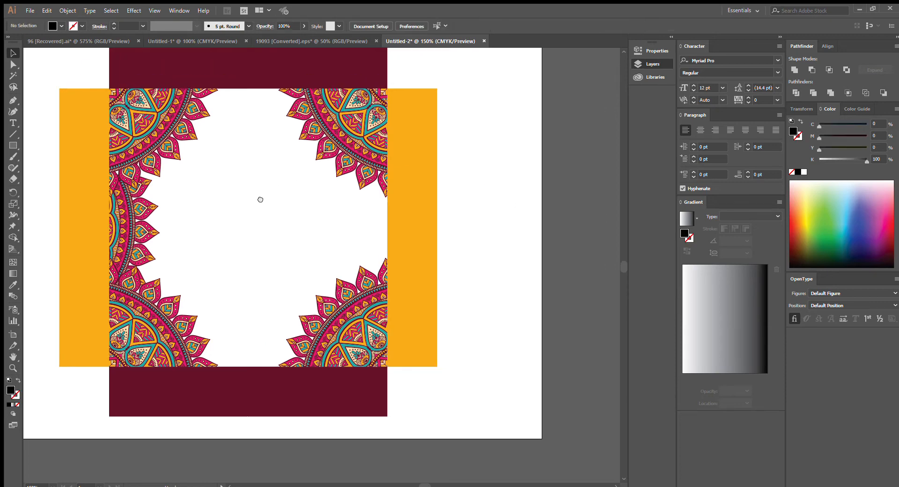
left_click(126, 229)
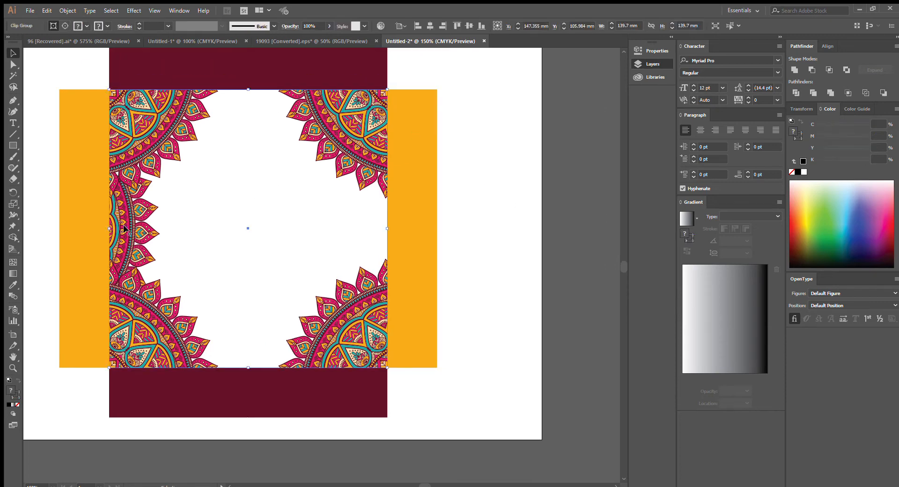
left_click(38, 162)
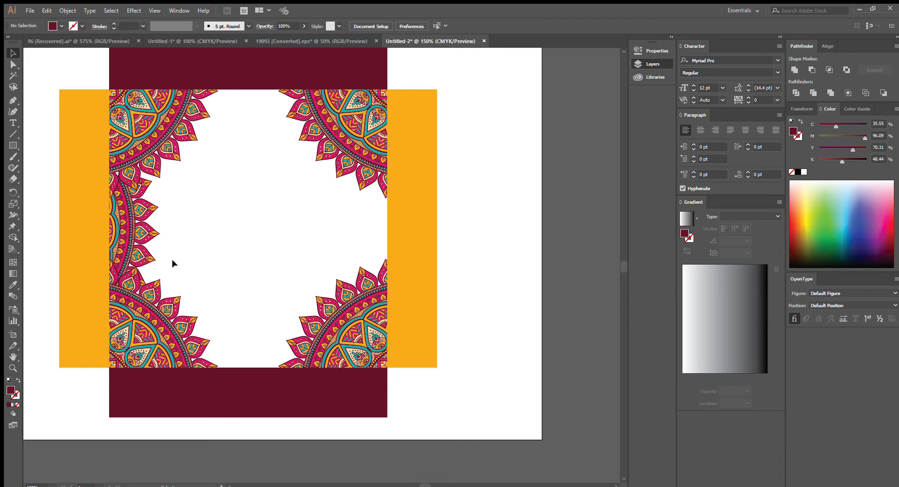
double_click(145, 211)
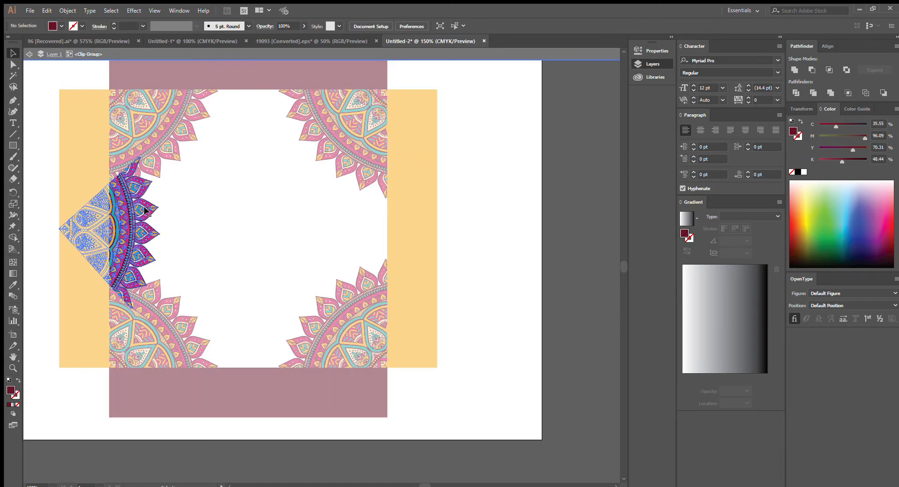
left_click(145, 210)
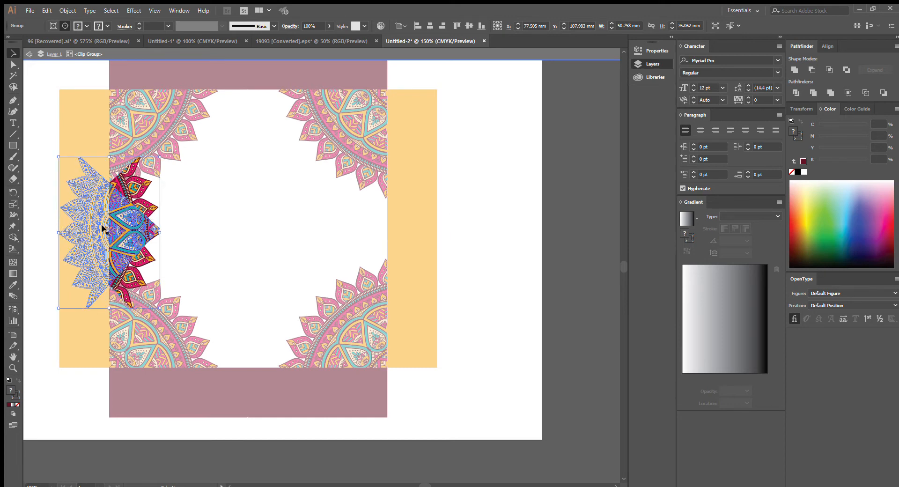
left_click_drag(103, 229, 389, 252)
left_click(487, 222)
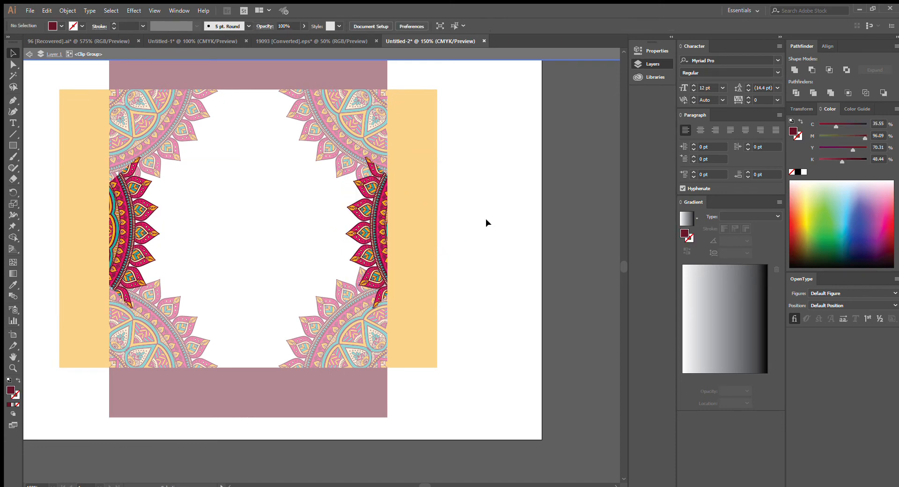
Adjust the right-edge mandala's horizontal position so it shows about as much inside the square as the left one
left_click(373, 219)
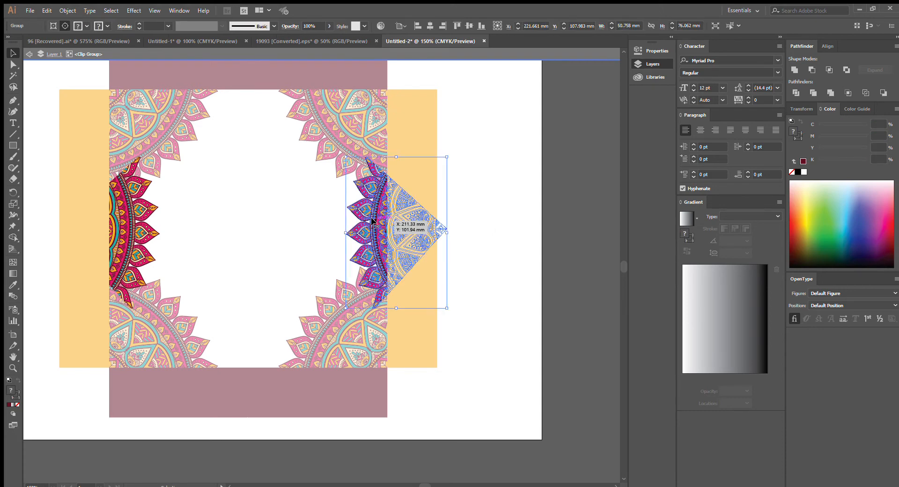
left_click_drag(369, 217, 365, 221)
left_click(472, 218)
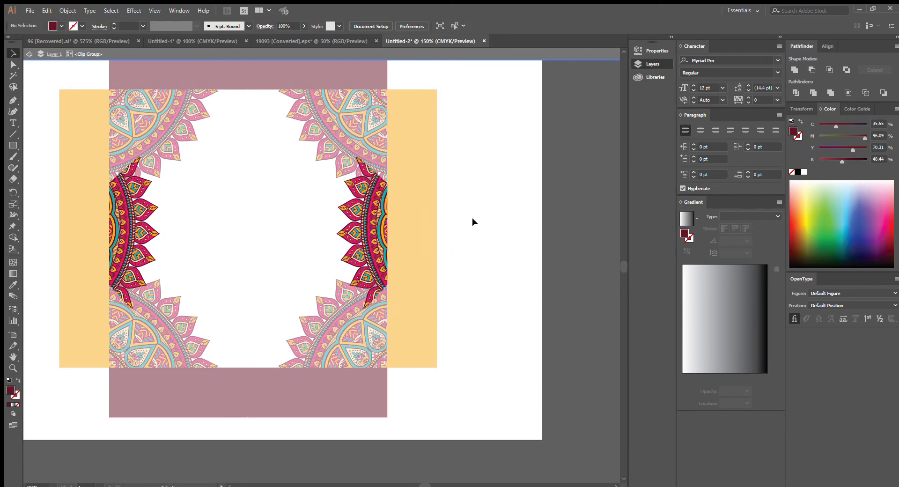
left_click(368, 222)
key("ctrl")
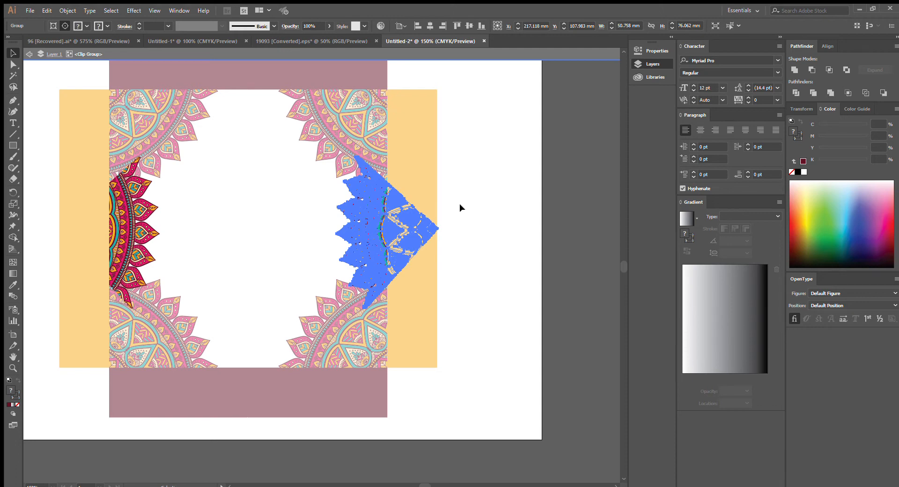
key("Right")
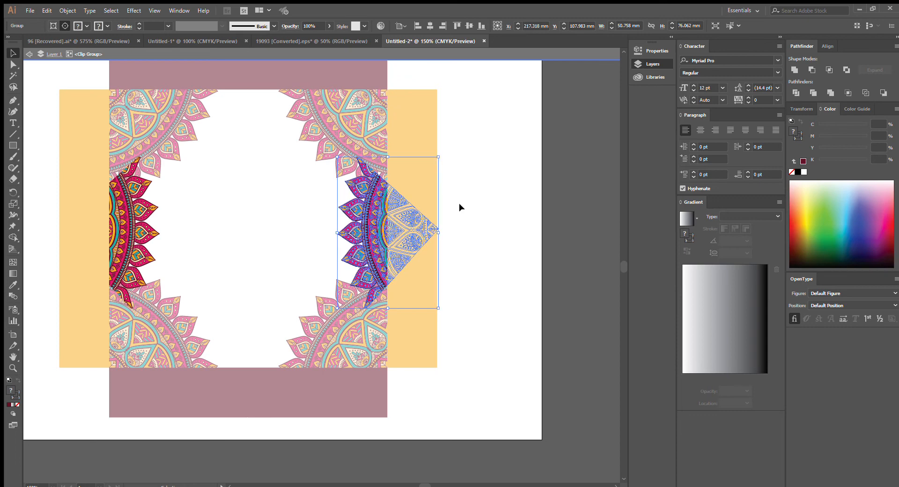
key("Right")
key("Right")
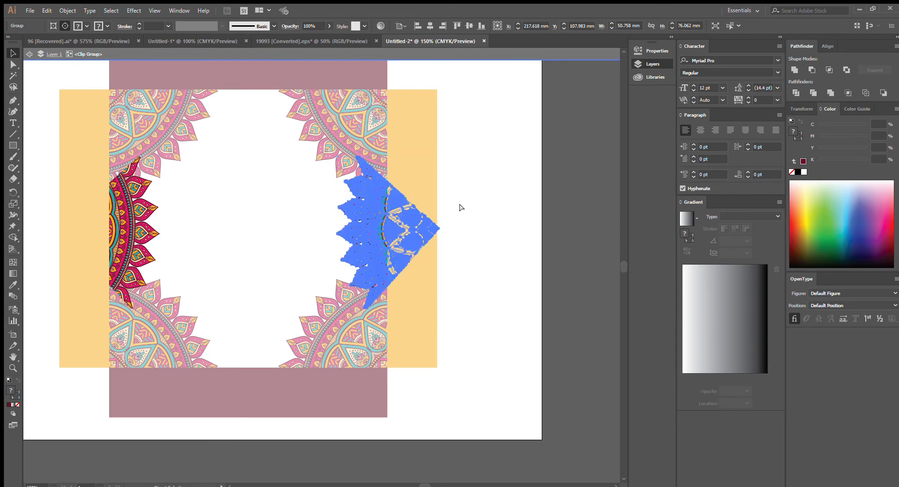
left_click(459, 203)
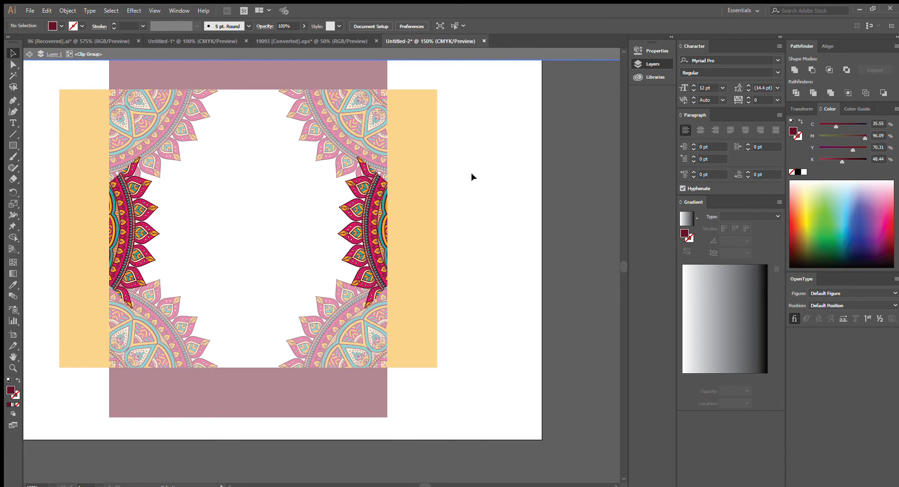
Fill the clip group's square outline with the maroon of the box panels and leave the group's isolation
left_click(233, 89)
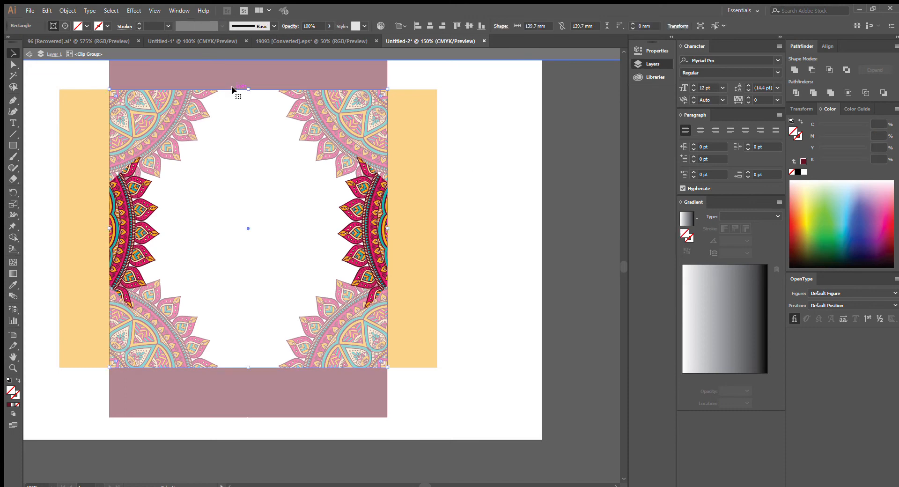
left_click(13, 285)
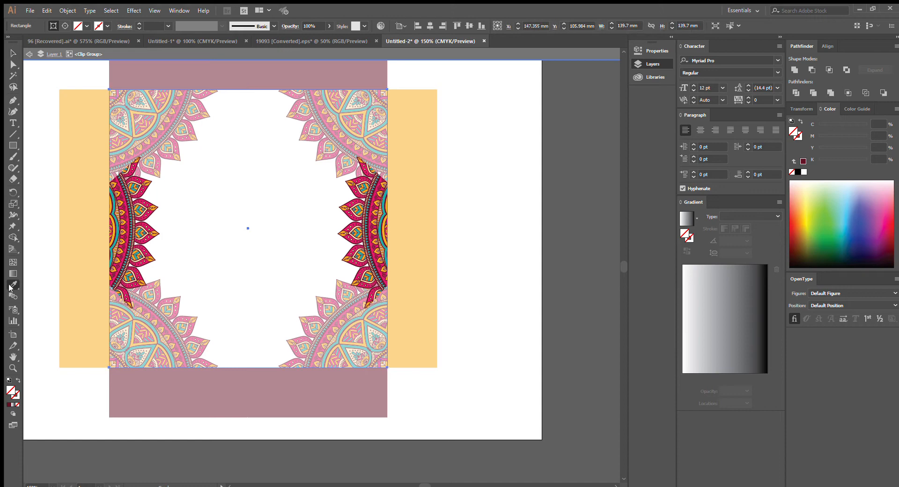
left_click(125, 202)
left_click(13, 53)
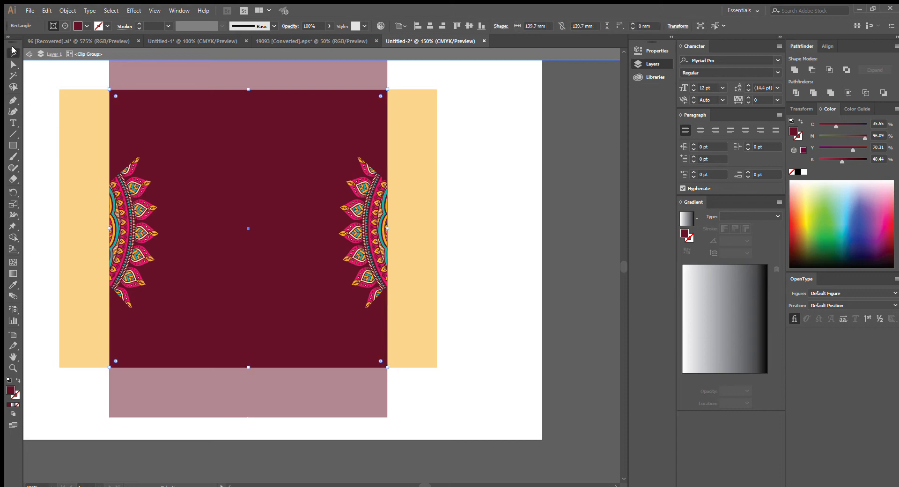
left_click(50, 113)
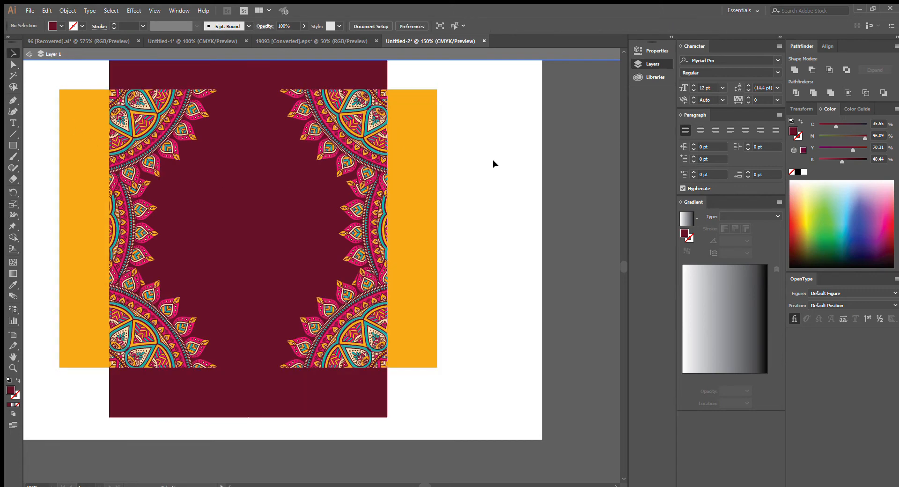
double_click(492, 159)
Duplicate both side mandalas inside the clip group and rotate the copies 90° onto the square's upper and lower edges
key("ctrl+minus")
key("ctrl+minus")
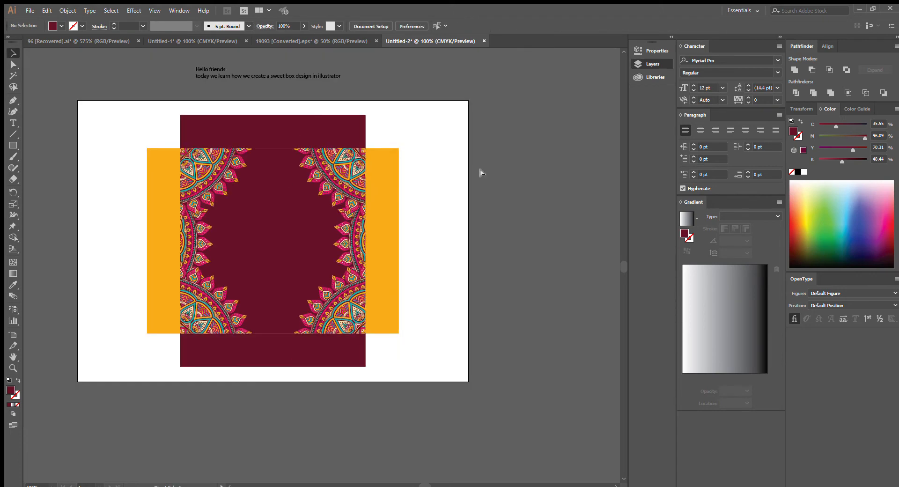
key("ctrl+plus")
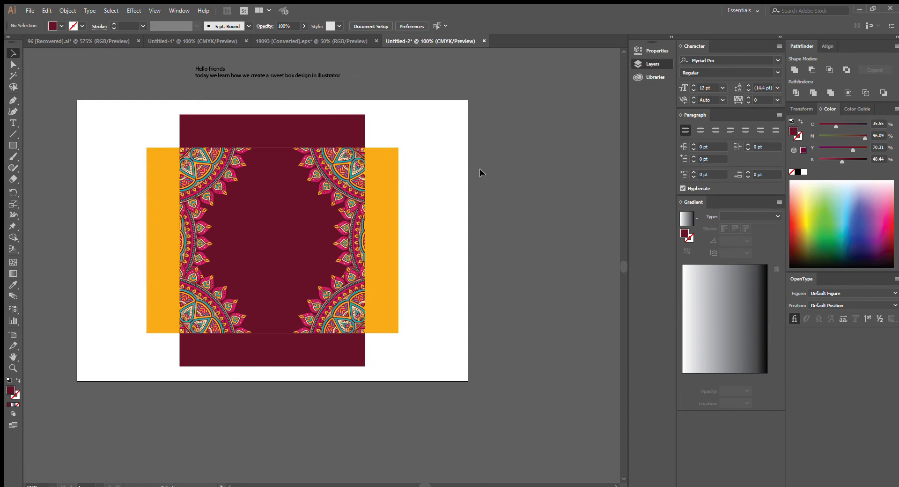
left_click_drag(284, 219, 309, 239)
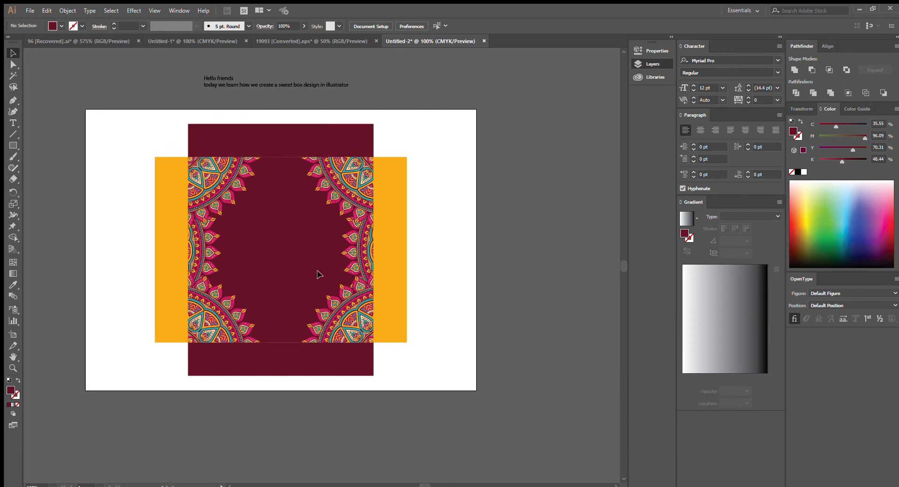
double_click(198, 246)
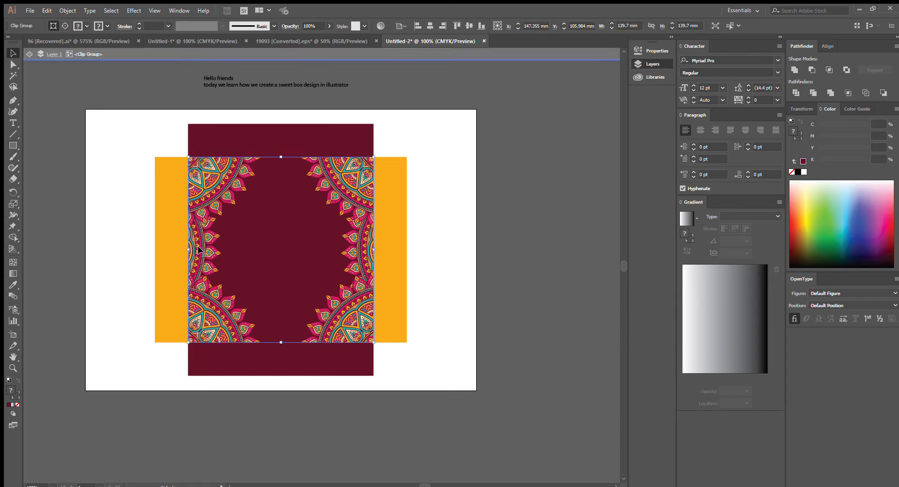
left_click(198, 250)
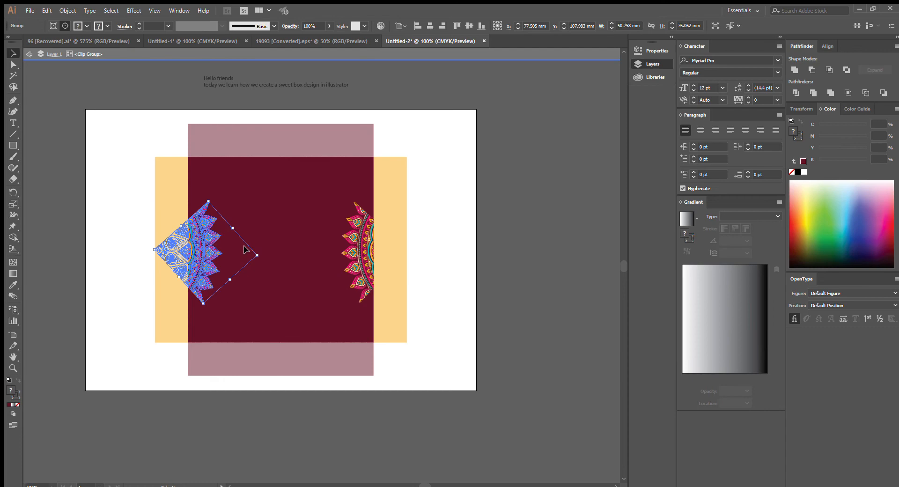
left_click(364, 245, "shift")
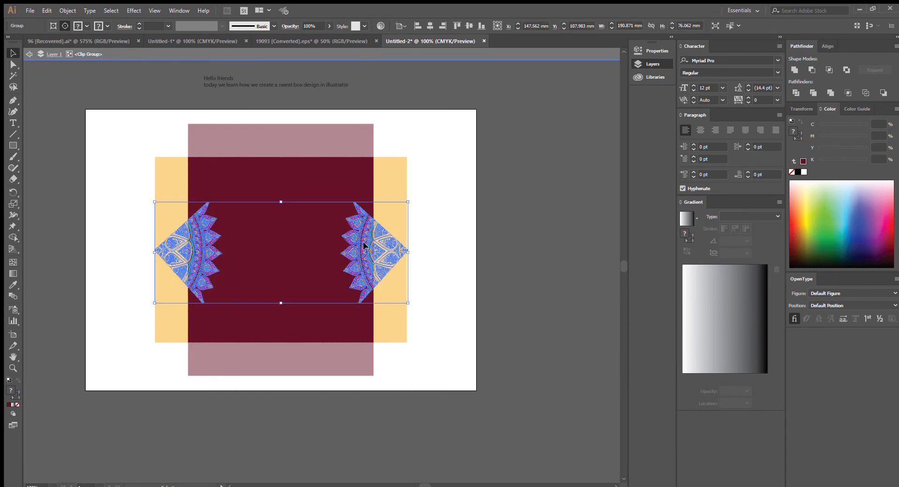
key("ctrl")
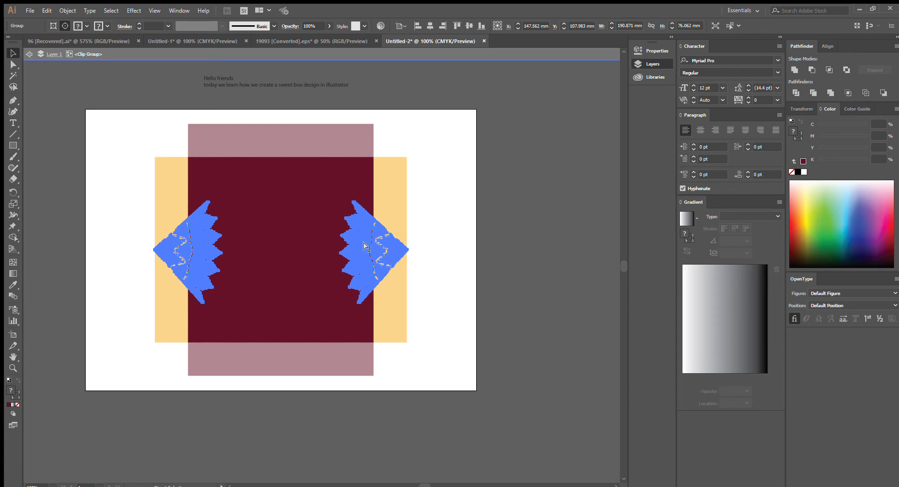
left_click(414, 199)
left_click_drag(414, 197, 246, 131)
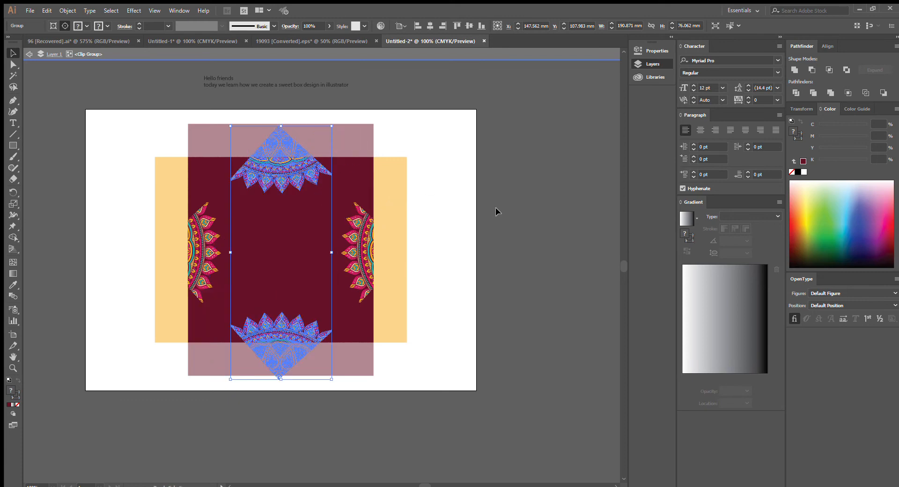
left_click(505, 211)
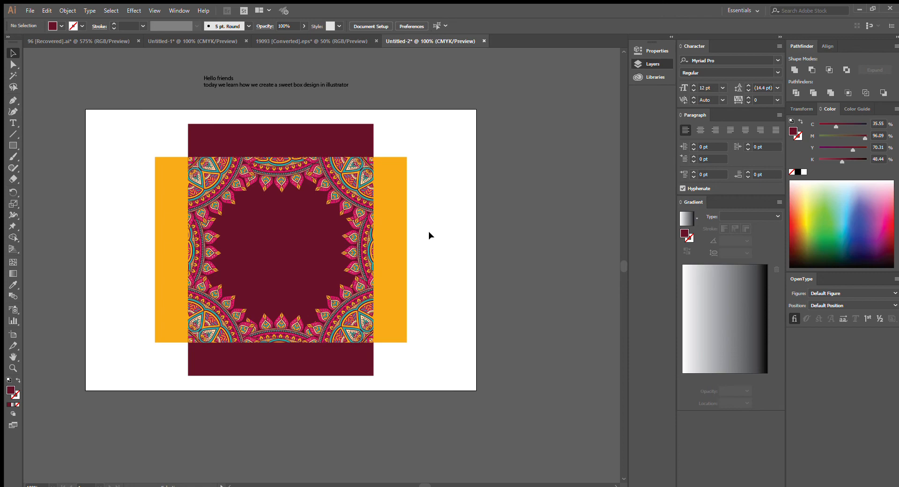
Draw a circle about 54 mm in diameter inside the mandala frame of the maroon square
left_click_drag(319, 245, 327, 242)
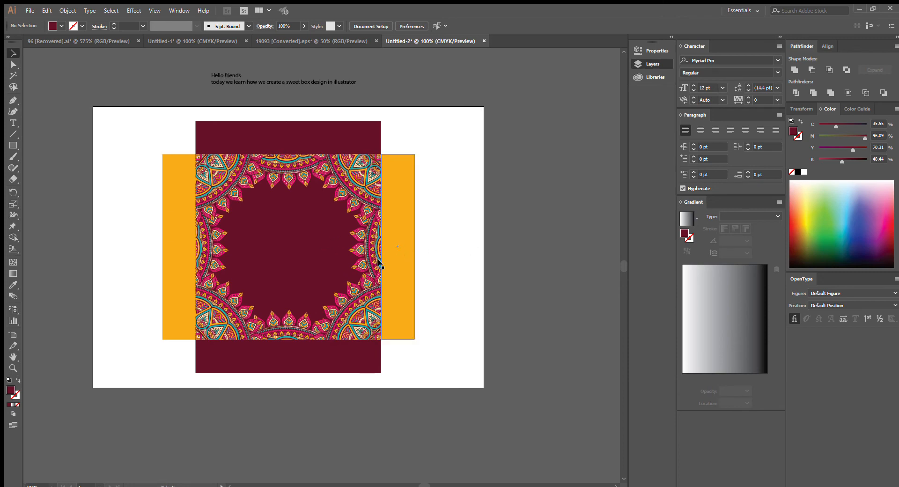
left_click(13, 145)
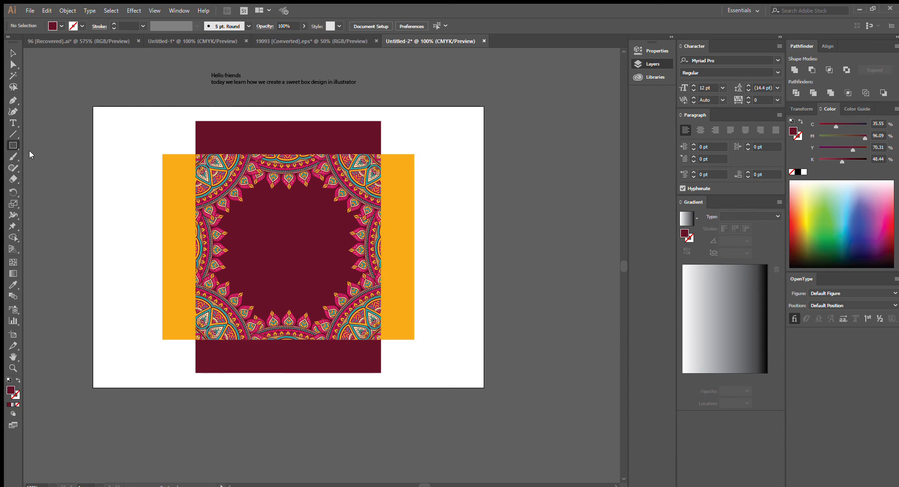
key("l")
left_click_drag(274, 219, 320, 288)
left_click(13, 52)
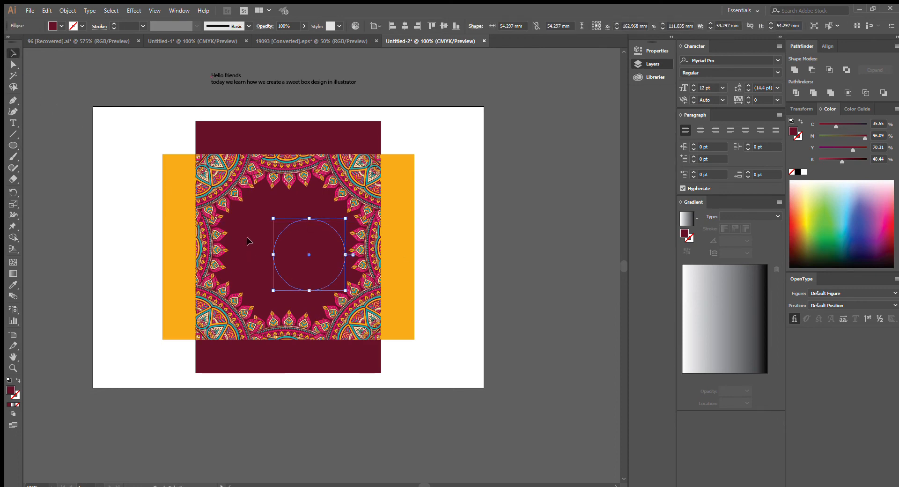
key("Delete")
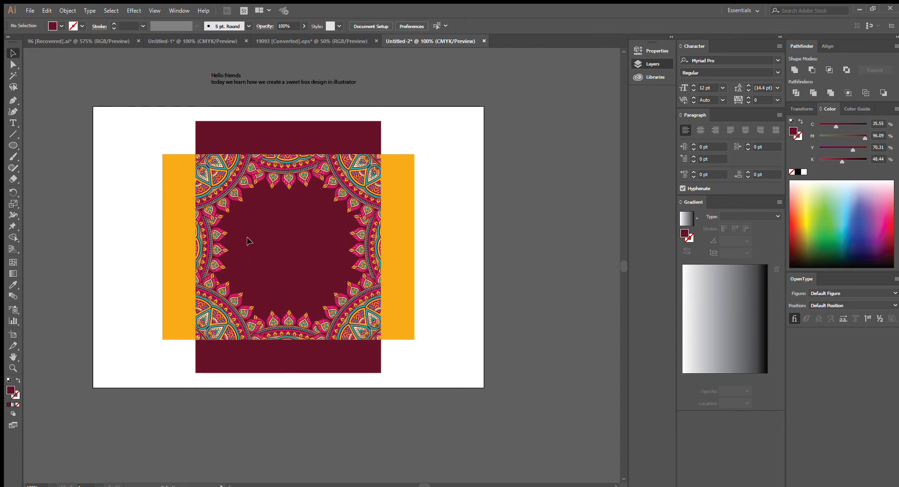
Centre the circle horizontally and vertically on the maroon square, using the square as the key object
left_click(321, 242)
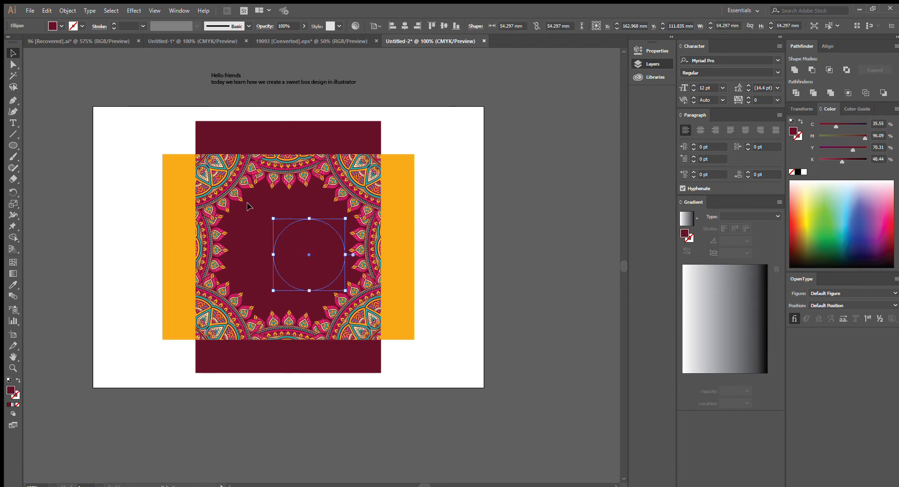
left_click(286, 159, "shift")
left_click(287, 160)
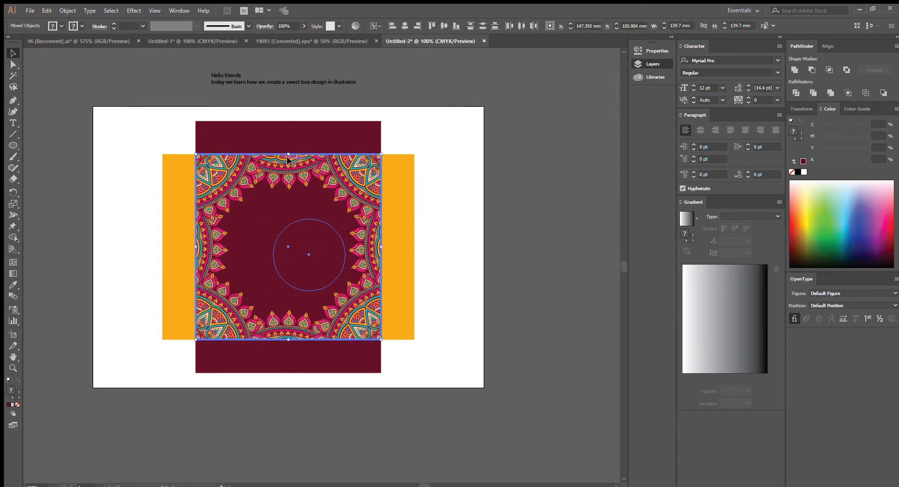
left_click(404, 26)
left_click(443, 25)
left_click(465, 250)
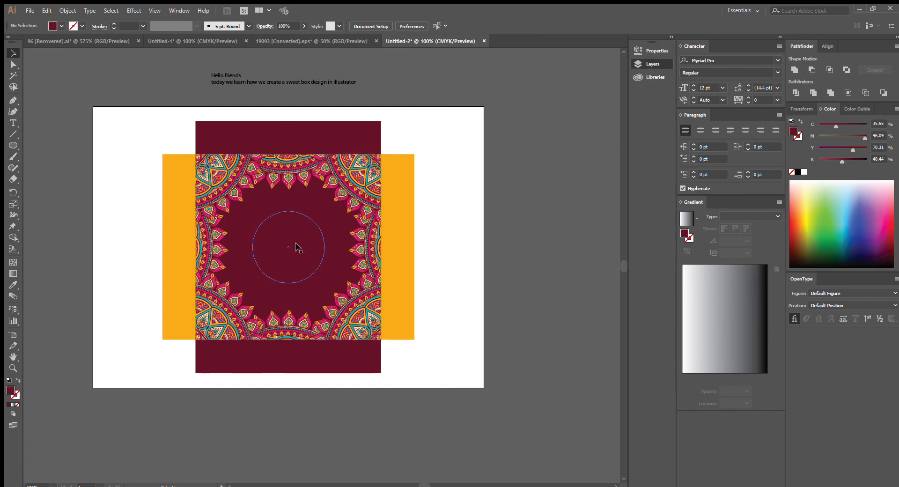
Fill the central circle with the yellow-orange sampled from the left side panel
left_click(299, 251)
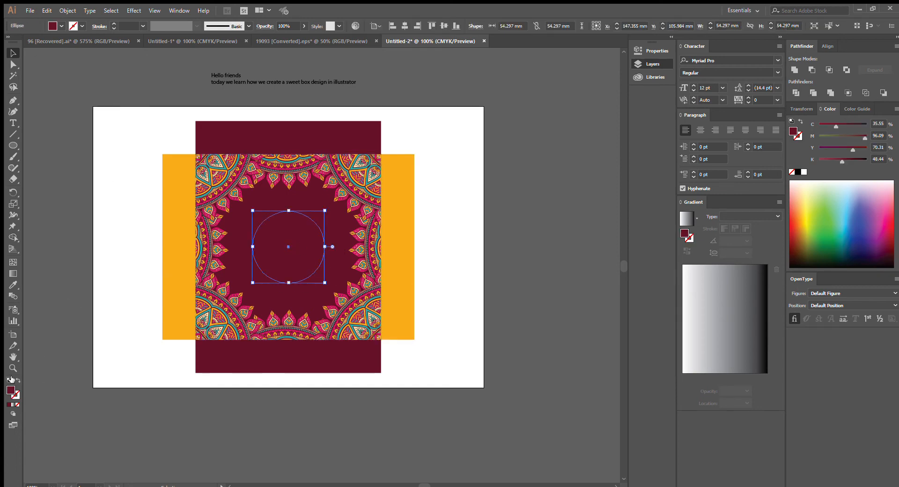
left_click(13, 284)
left_click(167, 238)
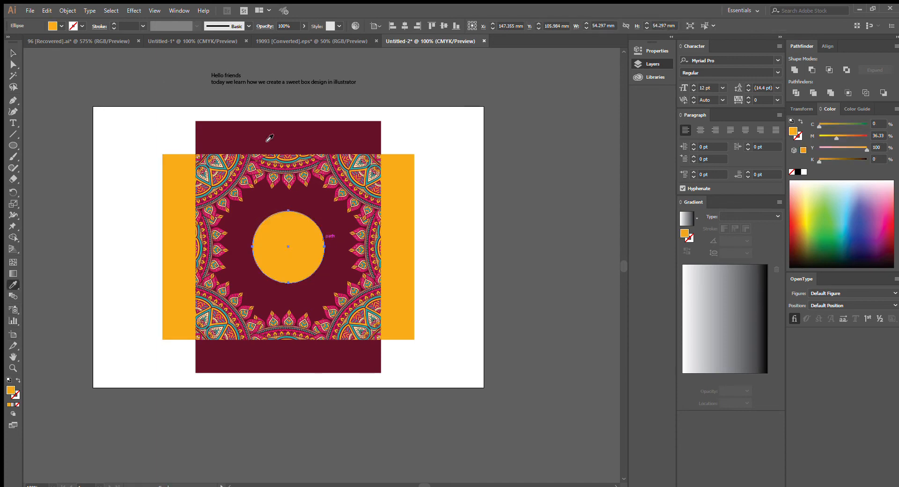
Apply a drop shadow to the central yellow-orange circle
left_click(13, 53)
left_click(87, 150)
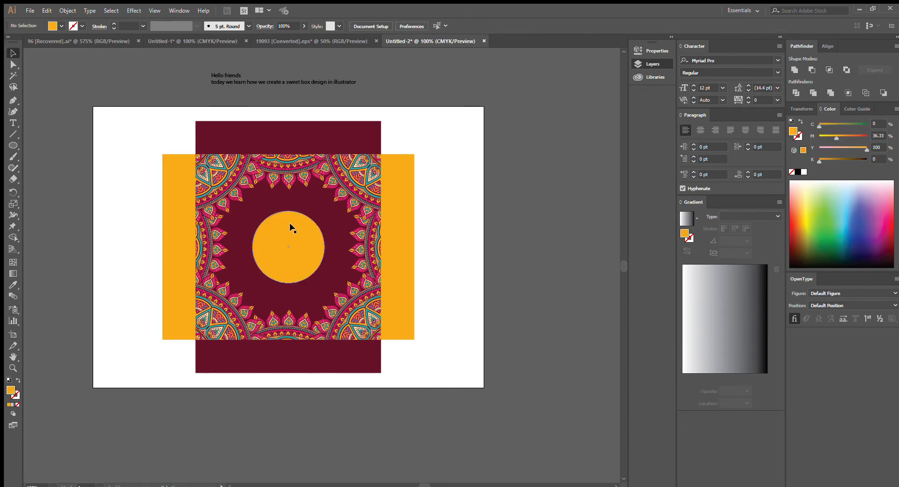
left_click(289, 226)
key("ctrl+equal")
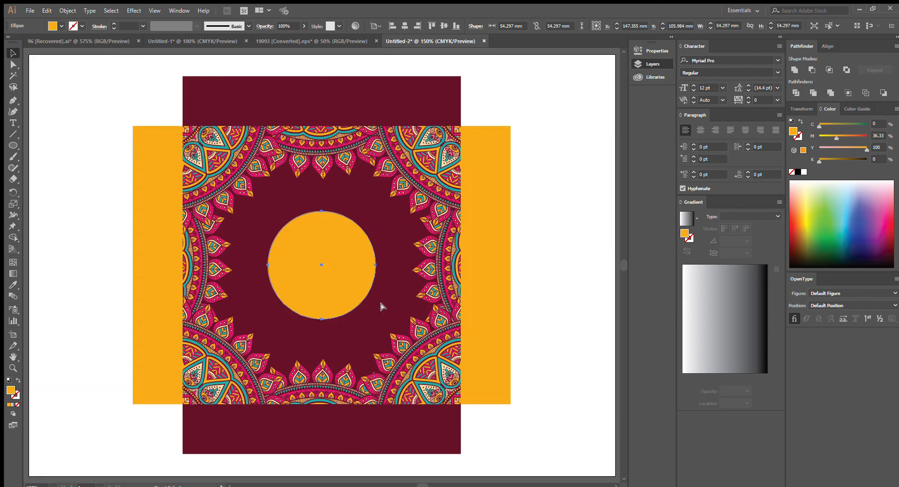
left_click_drag(387, 307, 349, 297)
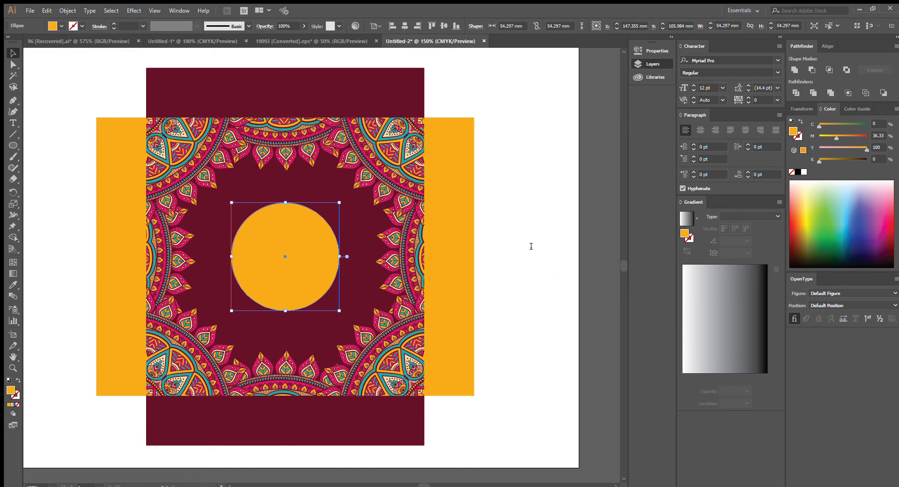
left_click(477, 293)
left_click(543, 298)
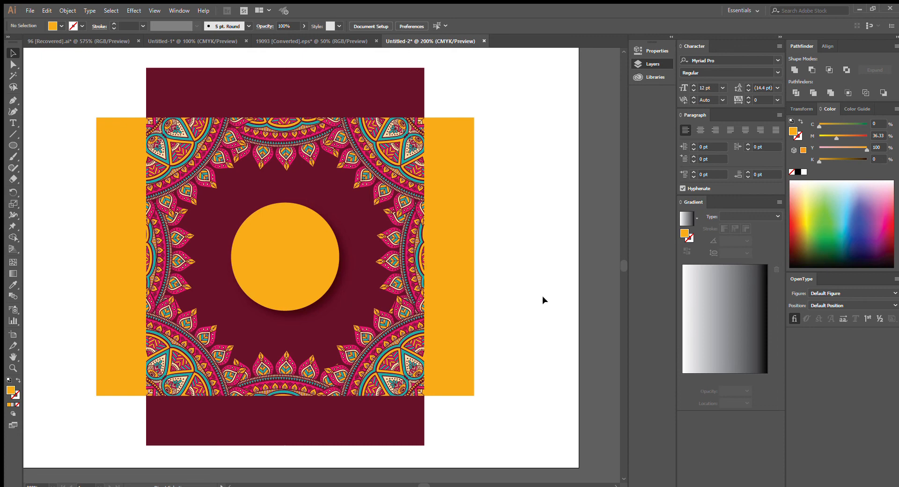
Add the text "Your logo" in black Myriad Pro on the central circle
key("ctrl+plus")
left_click_drag(319, 332, 345, 292)
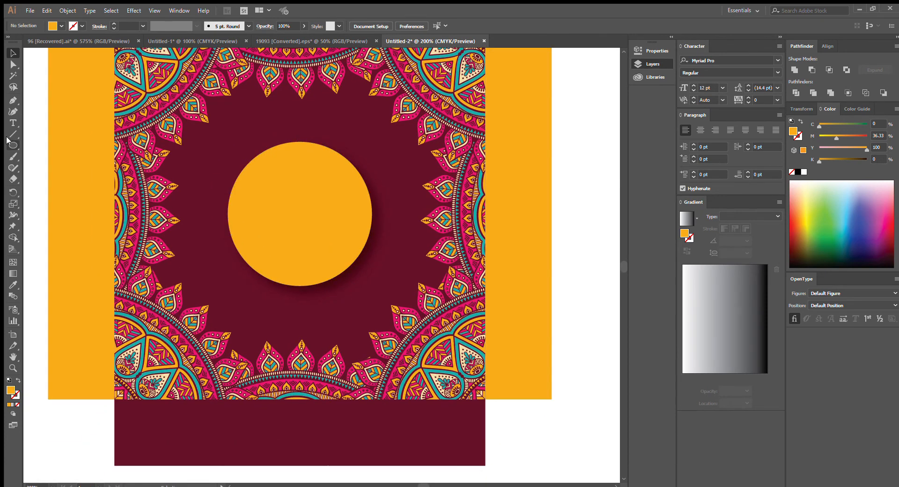
left_click(13, 123)
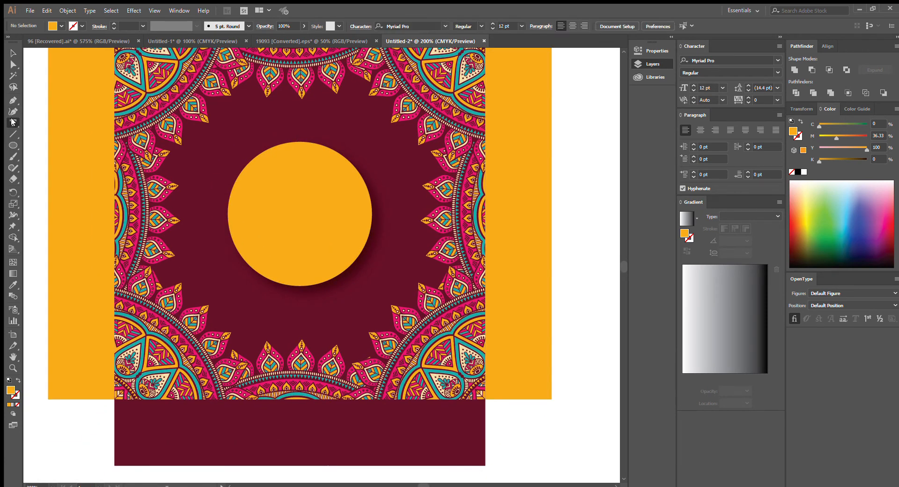
left_click(265, 180)
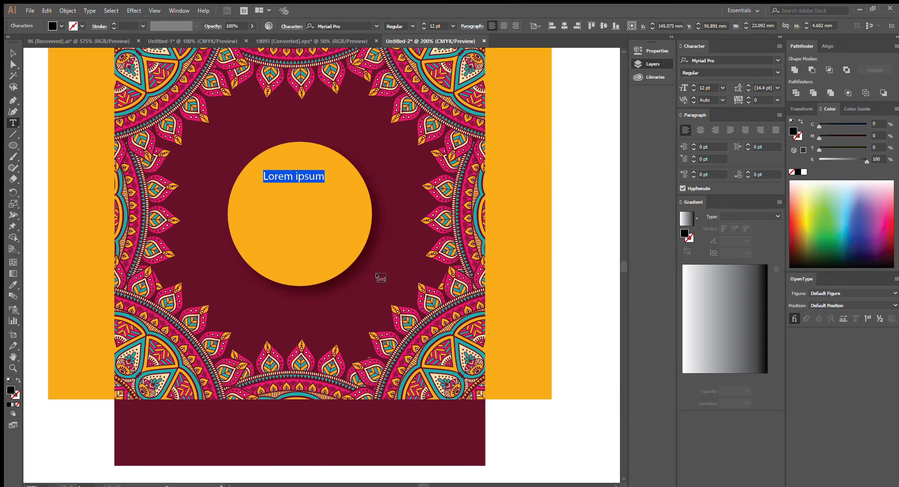
type("Yo")
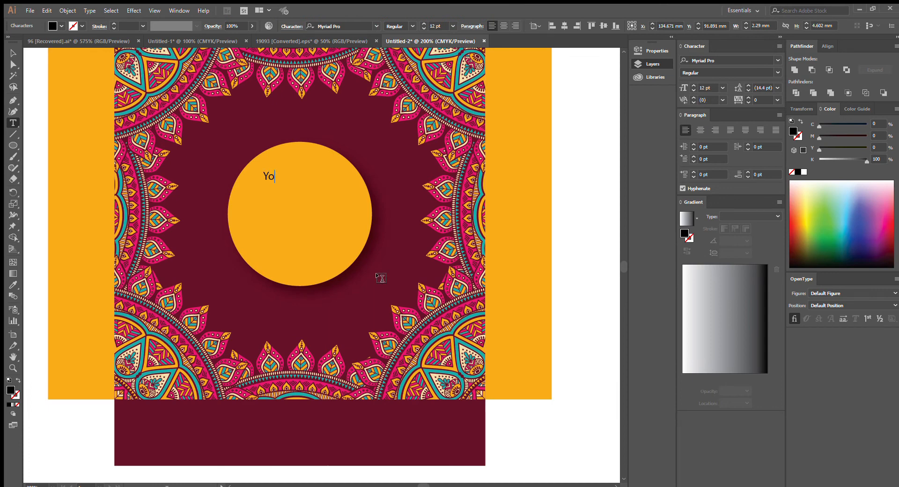
type("ur logo")
left_click(13, 53)
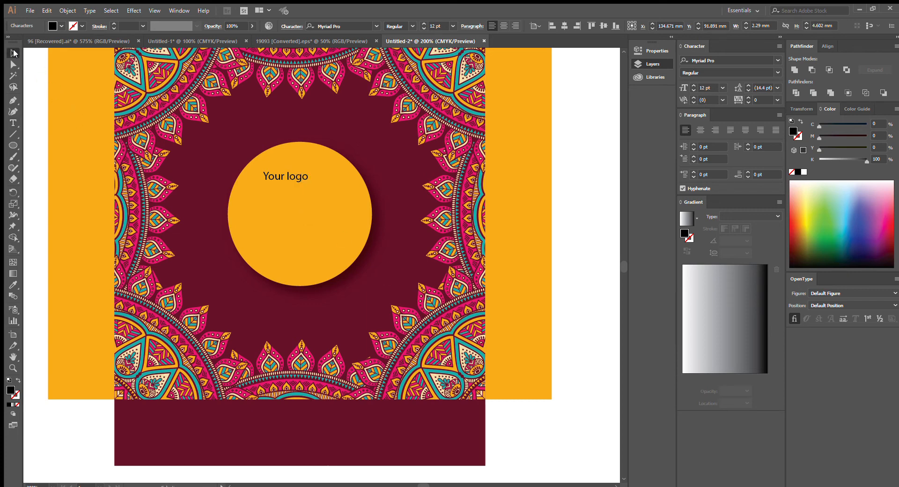
Enlarge the "Your logo" text to about 29 pt and centre it horizontally and vertically on the circle
left_click_drag(310, 184, 309, 218)
left_click(302, 163, "shift")
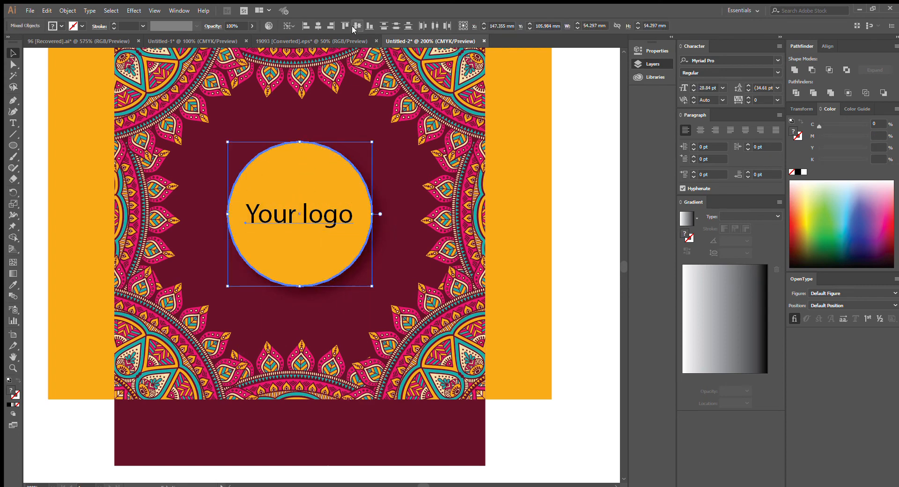
left_click(316, 26)
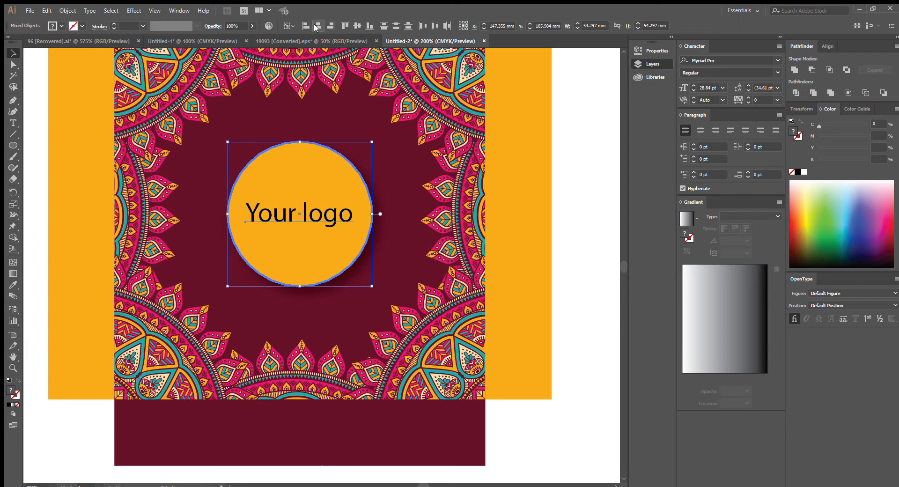
left_click(586, 234)
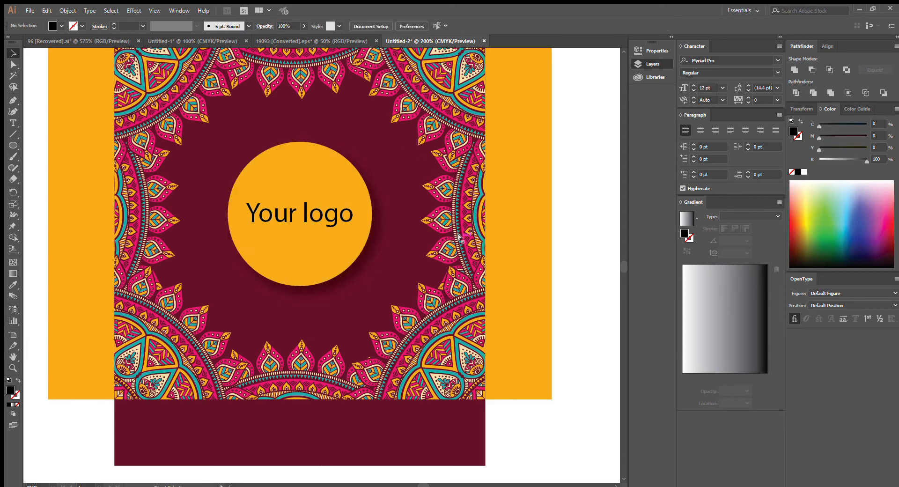
Draw a thin horizontal rectangle about 139.5 by 6.1 mm across the upper maroon panel
key("ctrl+minus")
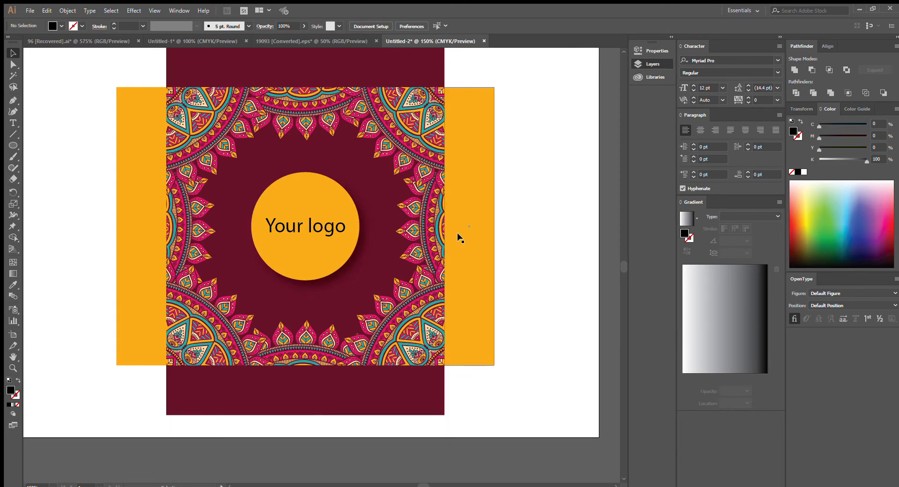
left_click_drag(401, 191, 382, 227)
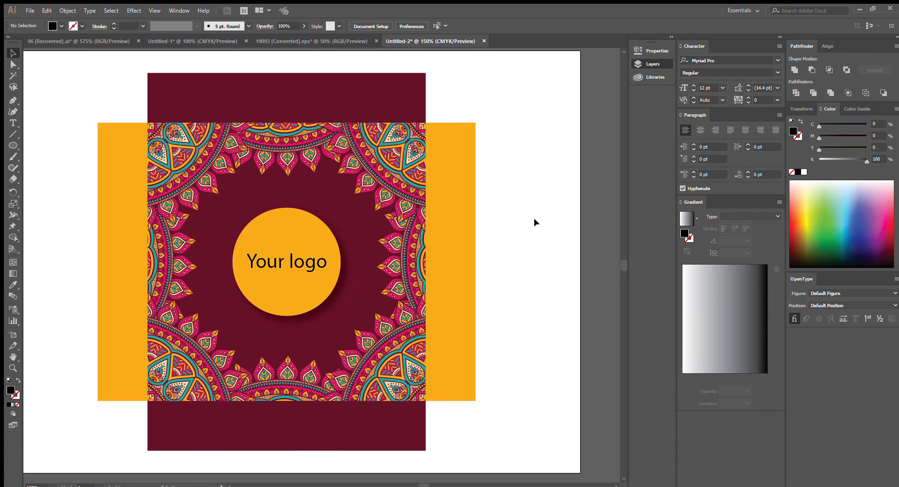
left_click(13, 146)
mouse_move(148, 98)
left_mouse_down()
mouse_move(235, 114)
mouse_move(426, 111)
left_mouse_up()
left_click(13, 53)
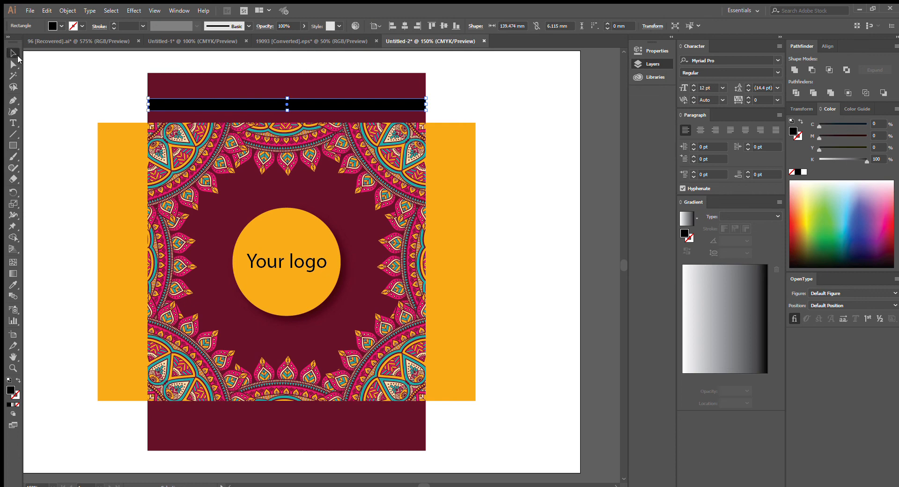
Centre the thin strip horizontally and vertically on the upper maroon panel, using the panel as the key object
left_click(245, 78, "shift")
left_click(247, 82)
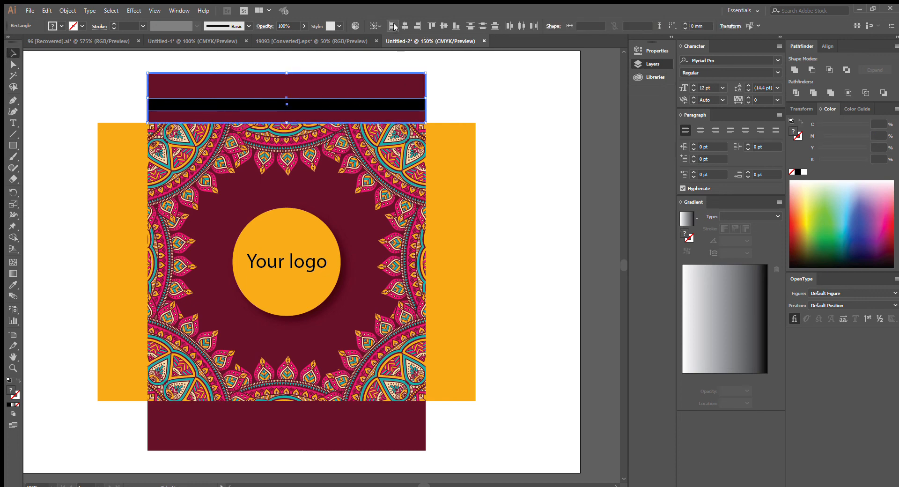
left_click(404, 25)
left_click(444, 26)
left_click(437, 109)
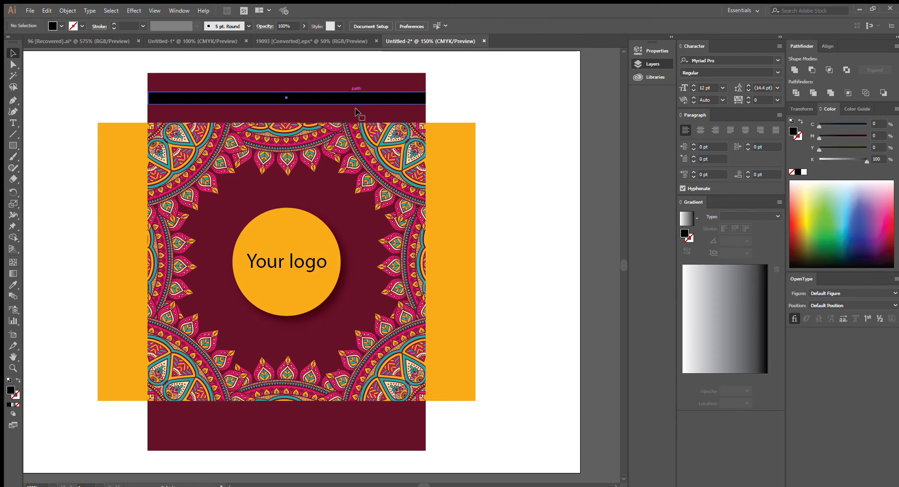
Fill the upper panel's strip with the yellow-orange sampled from the left side panel
left_click(348, 97)
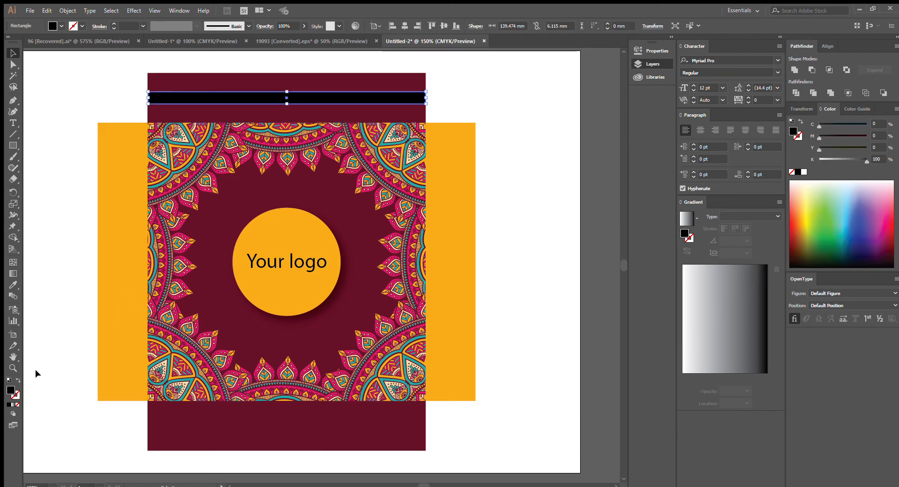
left_click(13, 284)
left_click(128, 244)
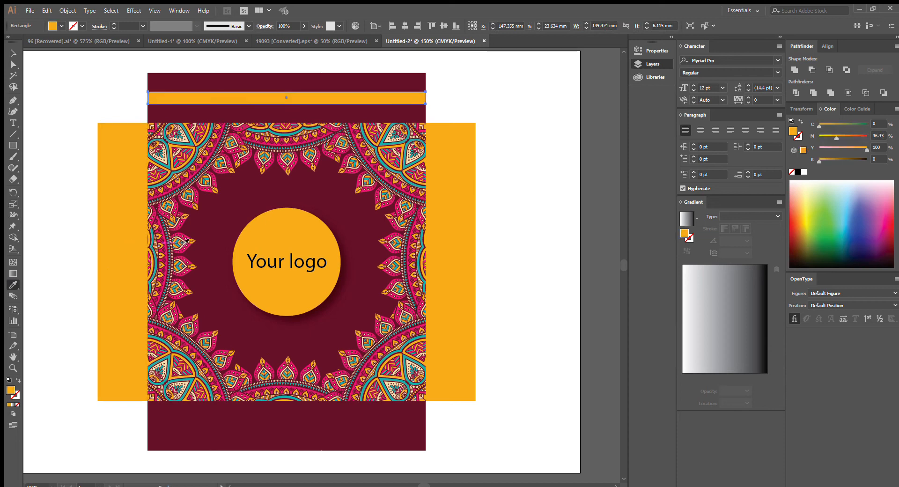
key("v")
Paste a copy of the yellow-orange strip and centre it on the lower maroon panel as the key object
key("a")
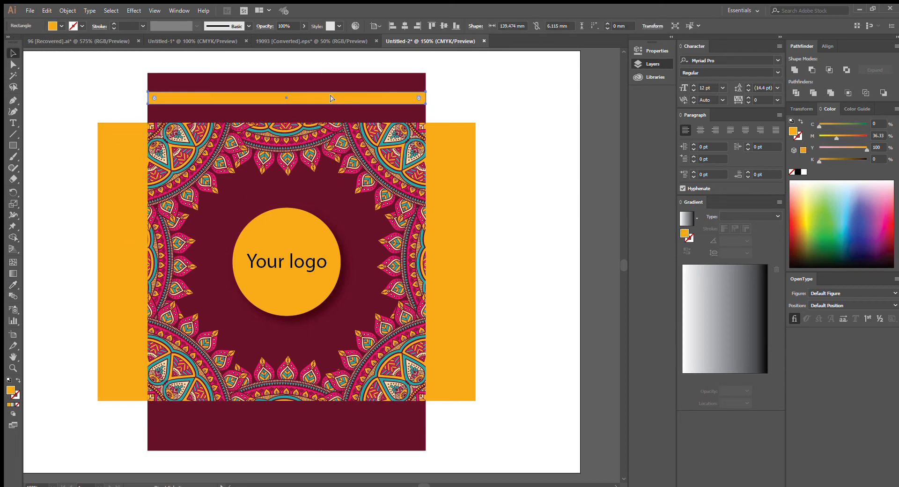
key("ctrl+v")
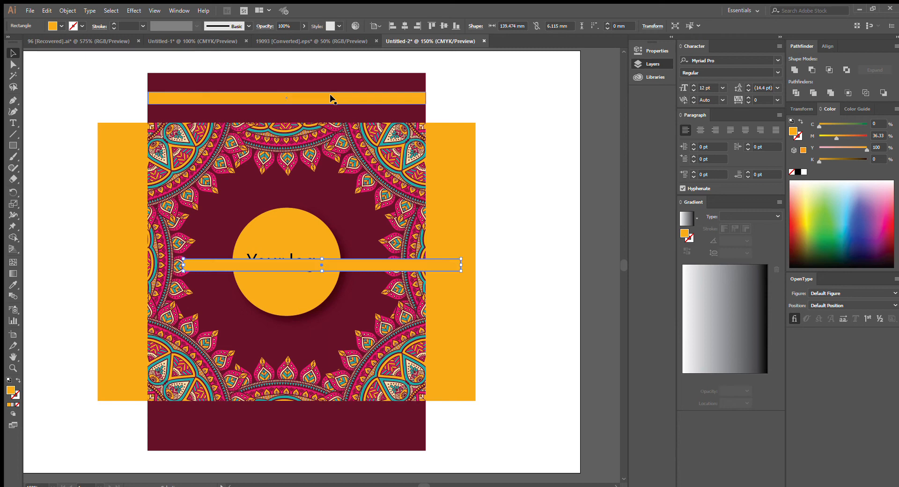
left_click(290, 429, "shift")
left_click(290, 430)
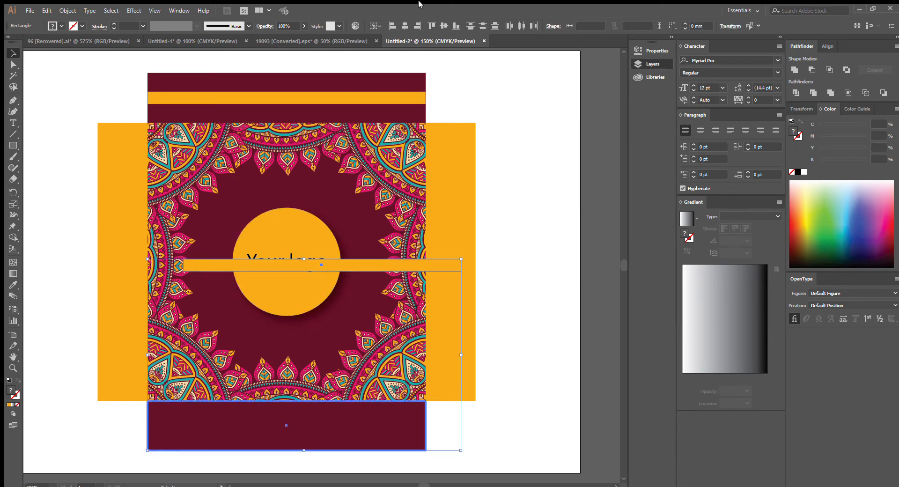
left_click(406, 25)
left_click(443, 26)
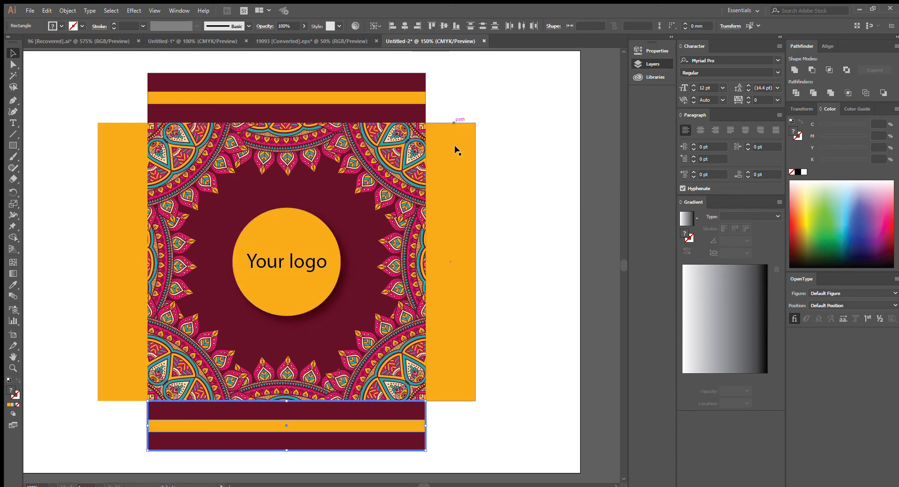
left_click(504, 225)
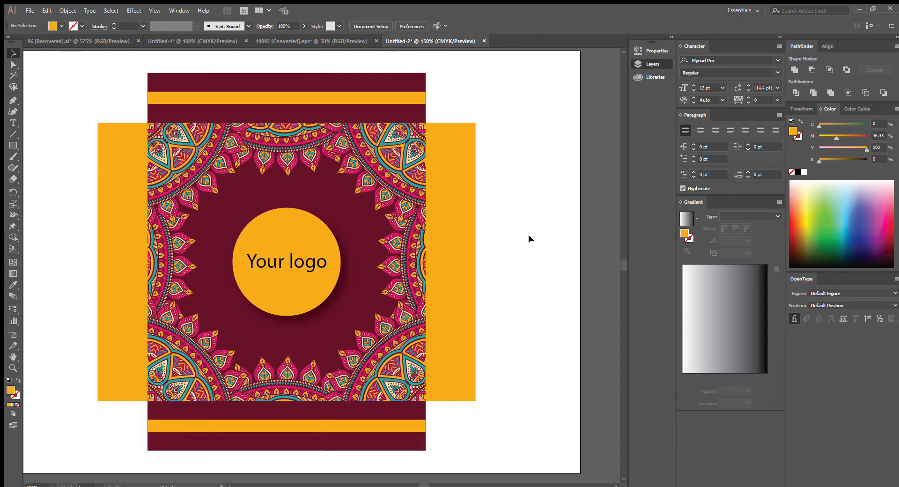
Paste a copy of the left yellow-orange panel and set its width to 6.115 mm, matching the horizontal strips' thickness
left_click(118, 179)
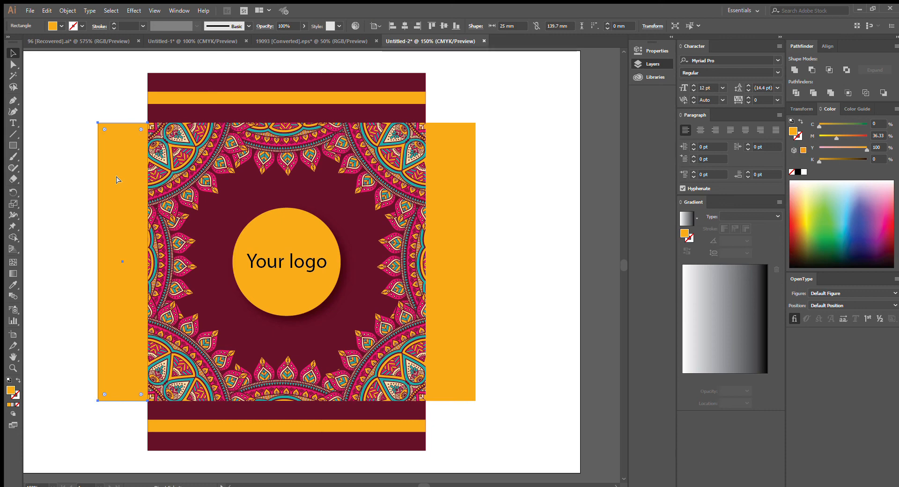
key("ctrl+v")
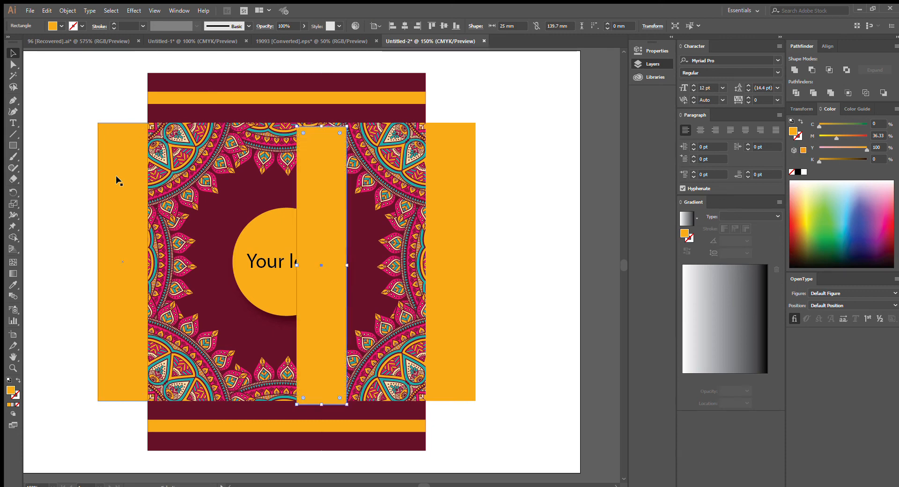
left_click(261, 93)
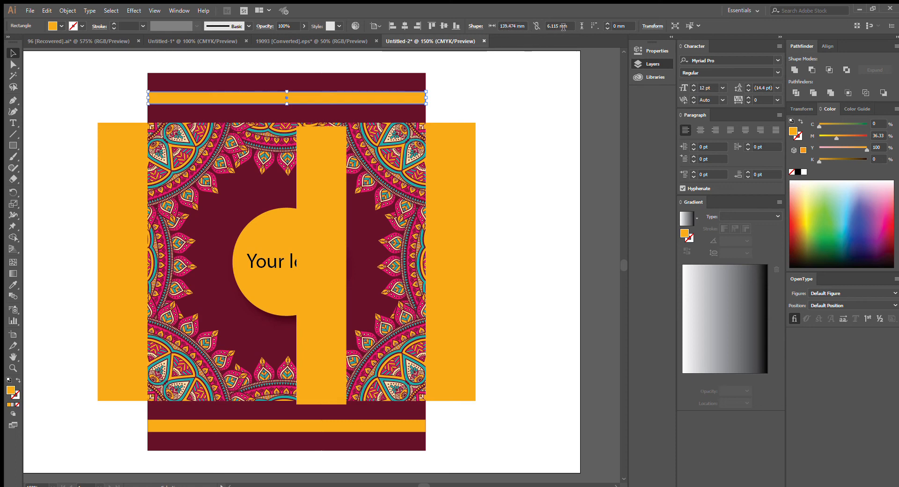
left_click_drag(566, 26, 510, 27)
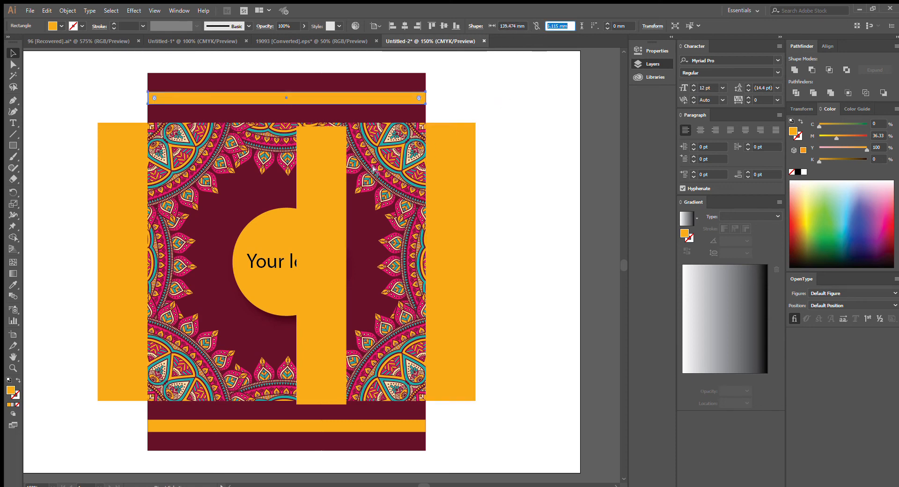
left_click(319, 196)
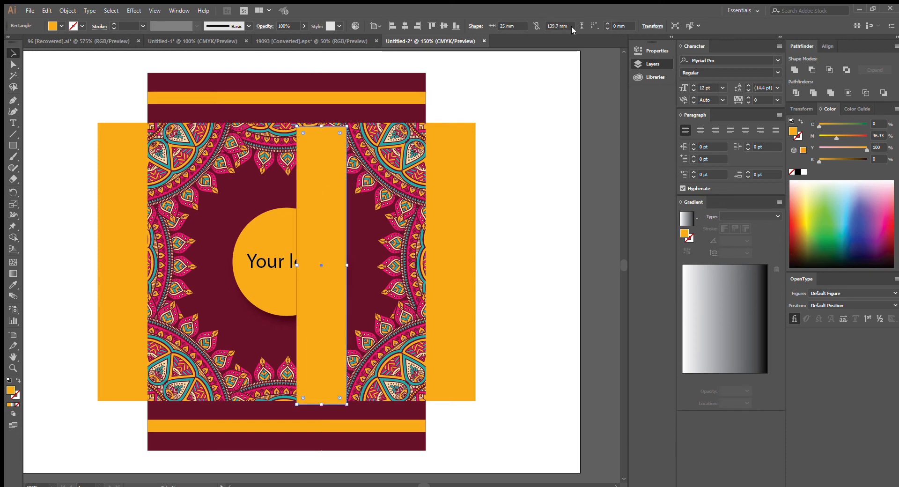
left_click(515, 26)
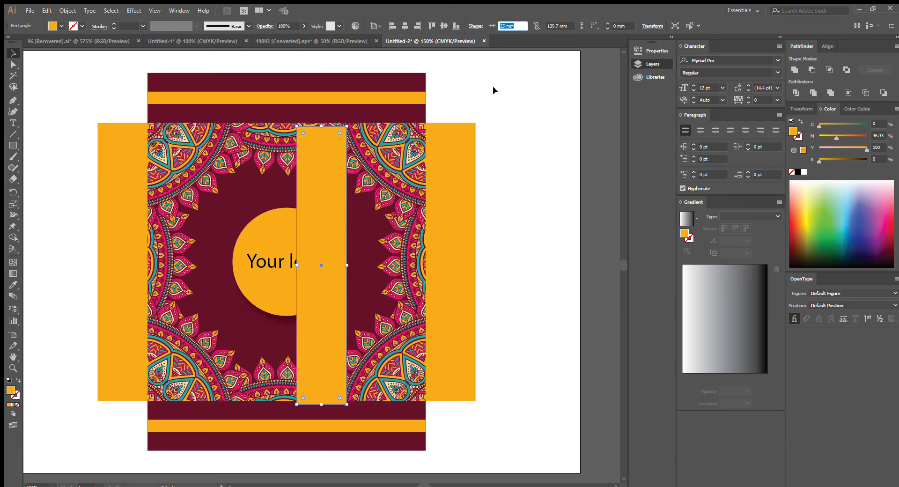
type("6.115")
key("Return")
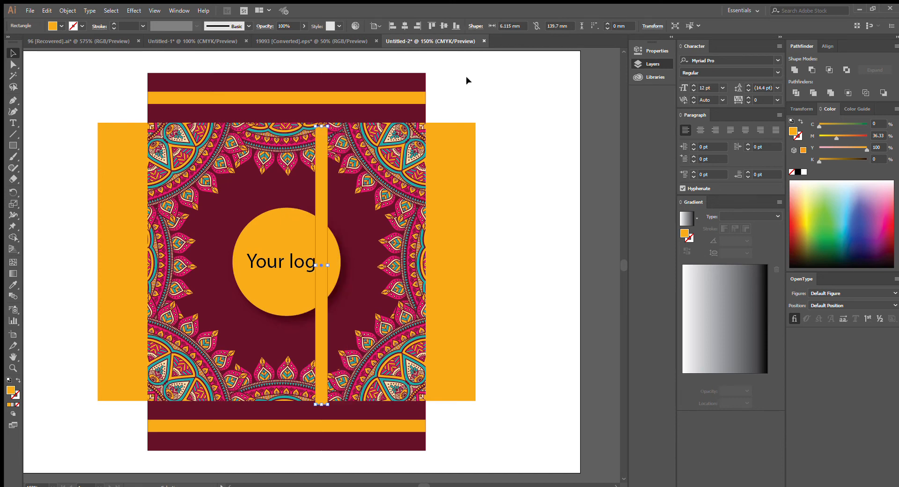
Centre the narrow vertical strip on the left yellow-orange panel as the key object, leaving only the strip selected
left_click(129, 264, "shift")
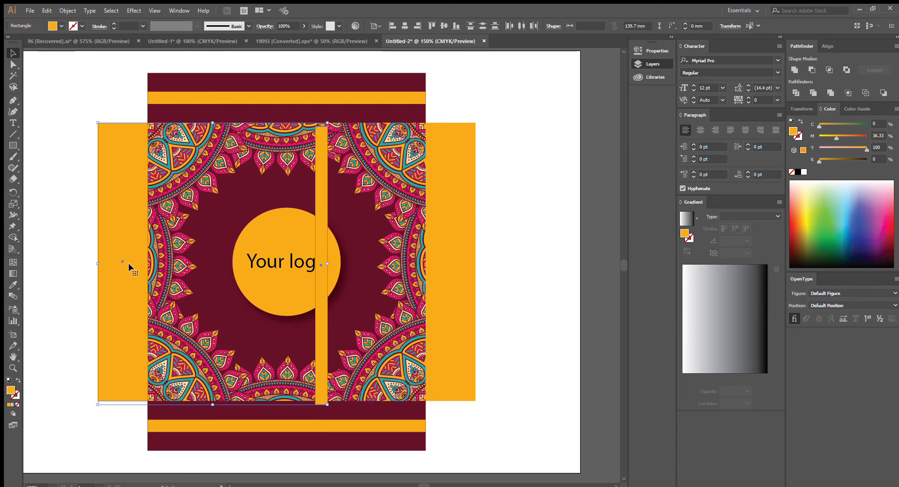
left_click(129, 263)
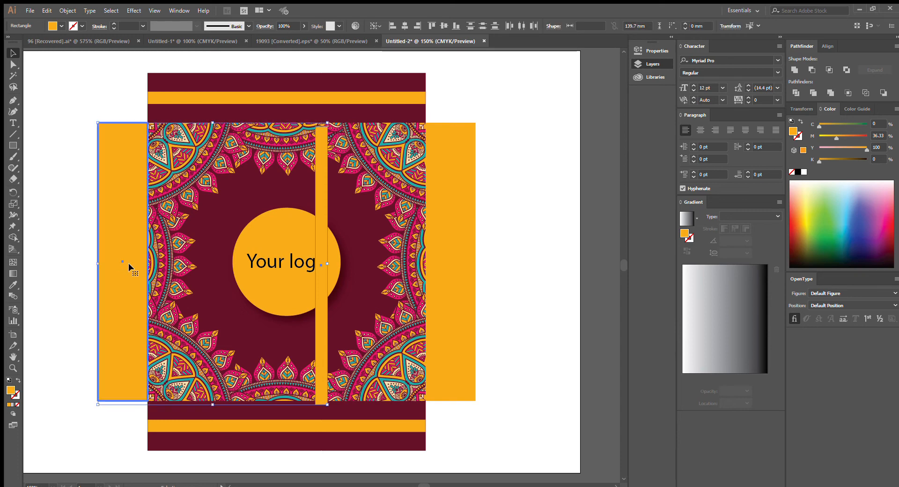
left_click(435, 27)
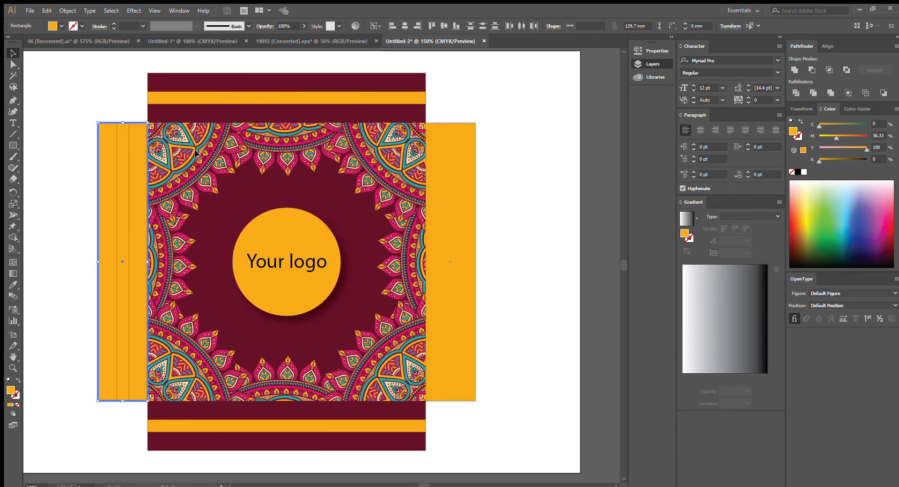
left_click(98, 138, "shift")
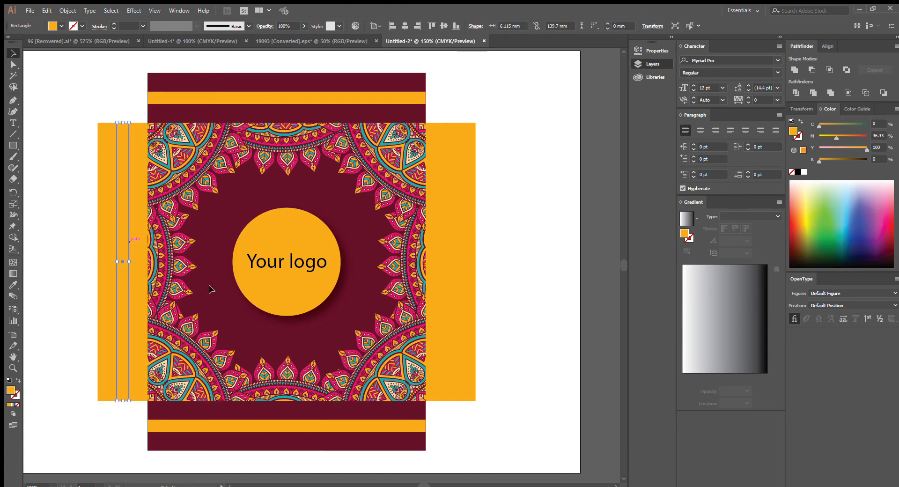
Fill the narrow vertical strip on the left side panel with the maroon sampled from the upper panel
left_click(13, 284)
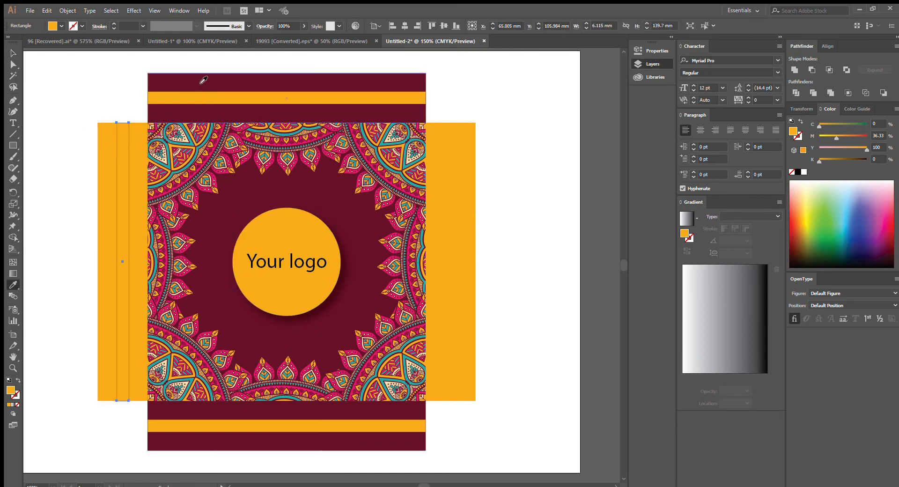
left_click(199, 85)
left_click(11, 45)
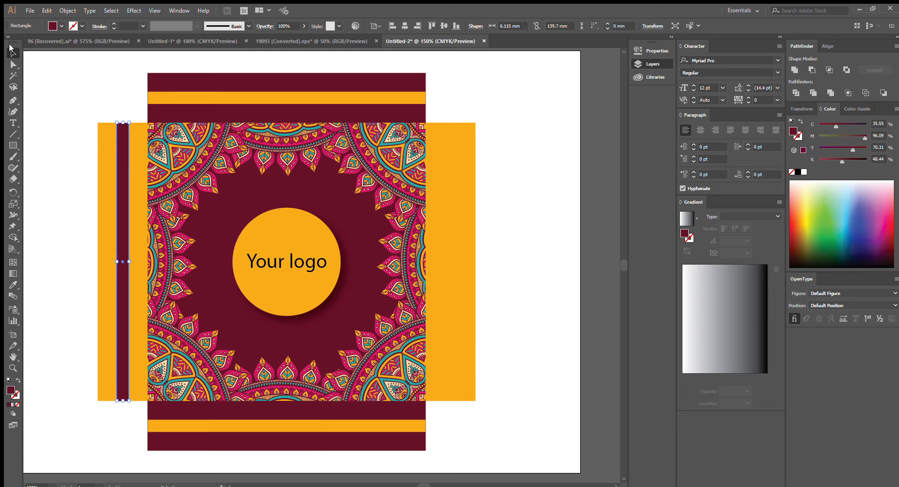
left_click(77, 110)
Paste a copy of the maroon vertical strip and centre it on the right yellow-orange panel as the key object
left_click(124, 203)
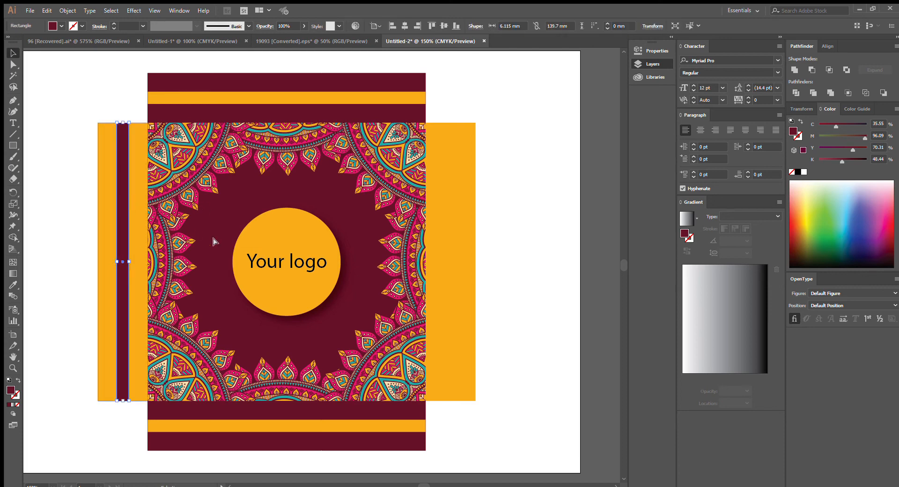
key("ctrl+v")
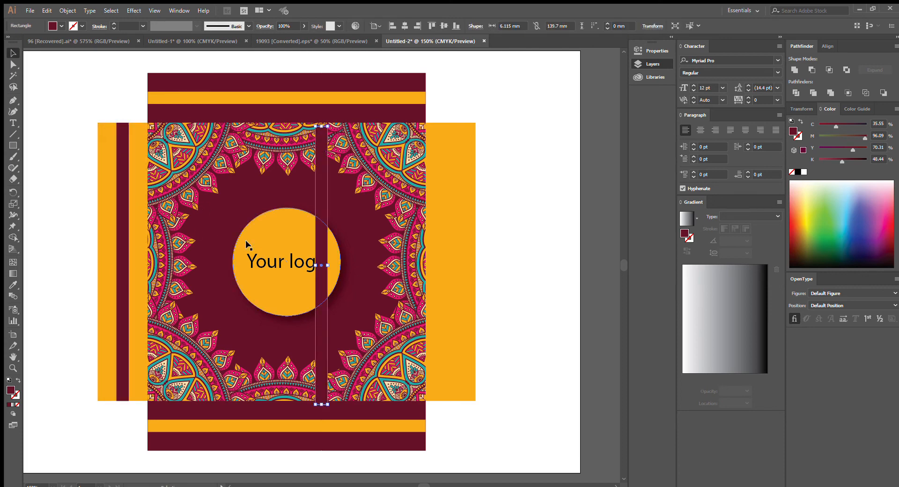
left_click(445, 223, "shift")
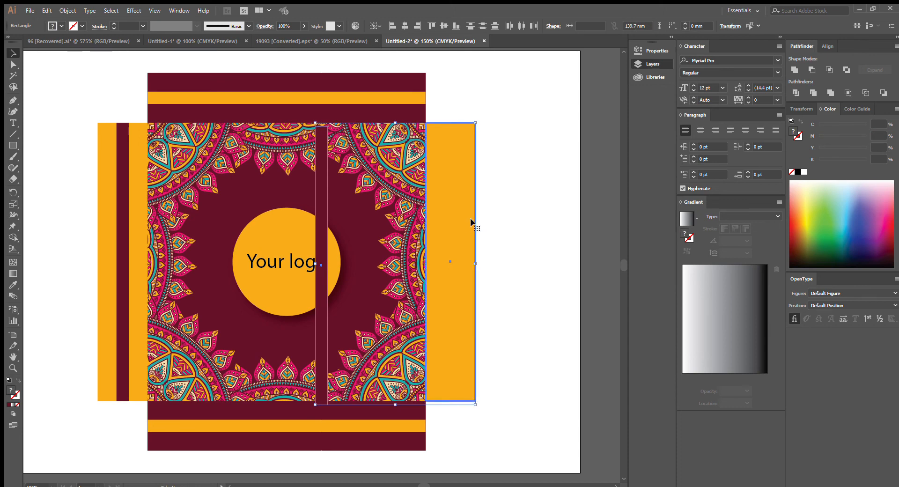
left_click(445, 221)
left_click(439, 25)
left_click(402, 26)
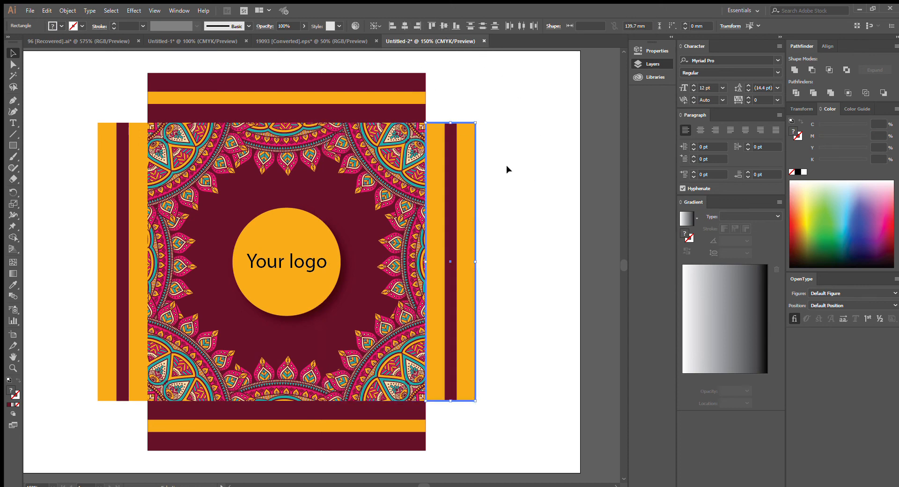
left_click(525, 176)
Add the text line "Khushiyon Ki Mithas" on the maroon area just below the logo circle
key("ctrl+1")
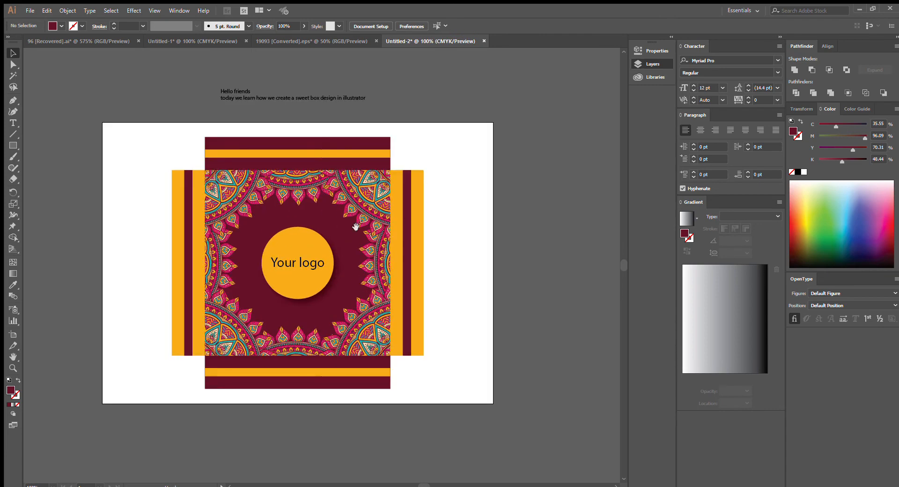
left_click_drag(353, 225, 356, 203)
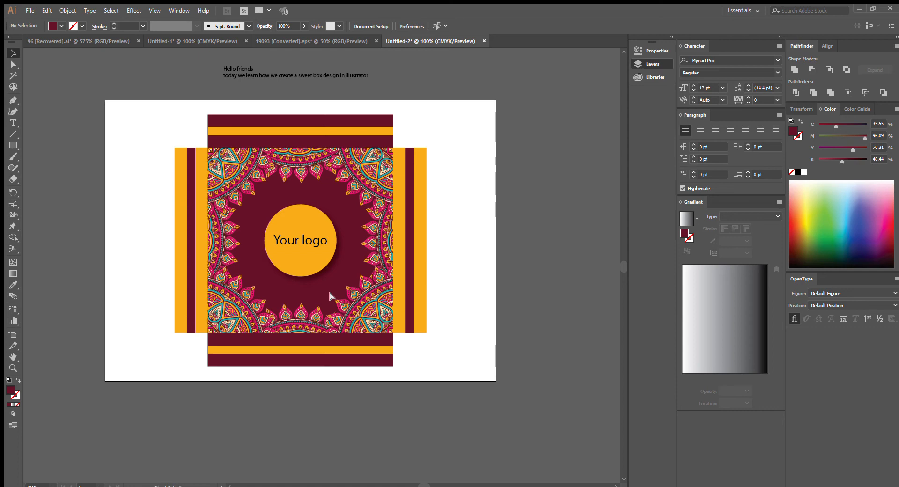
key("ctrl+equal")
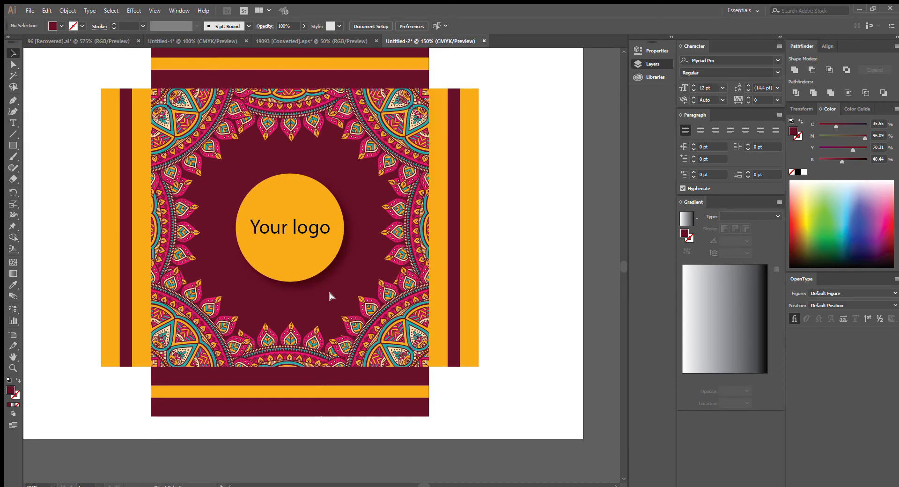
key("ctrl+equal")
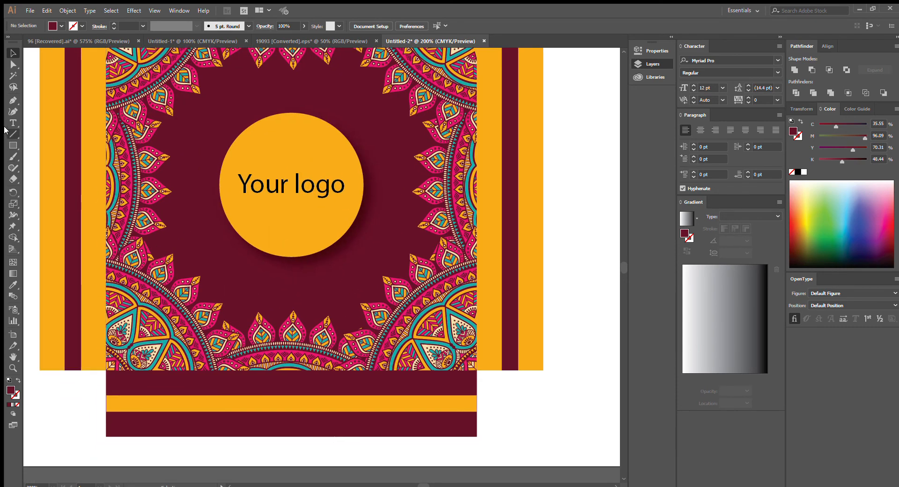
left_click(13, 123)
left_click(243, 276)
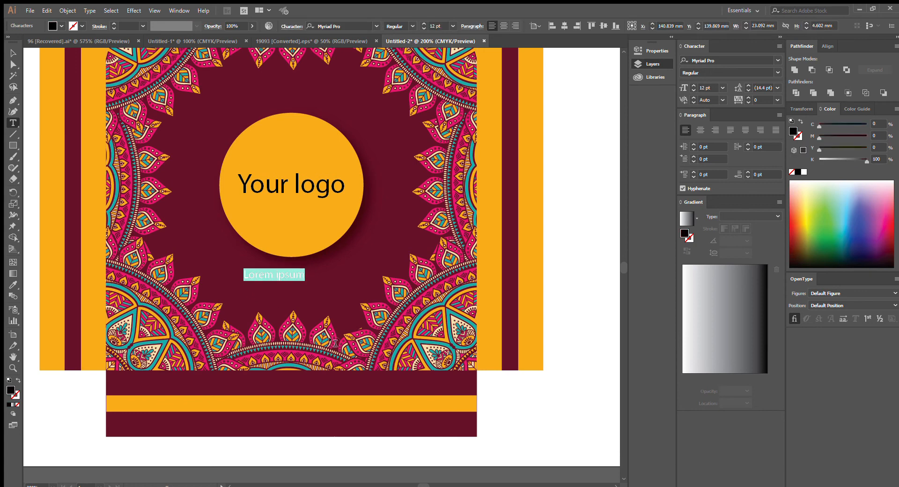
type("Kh")
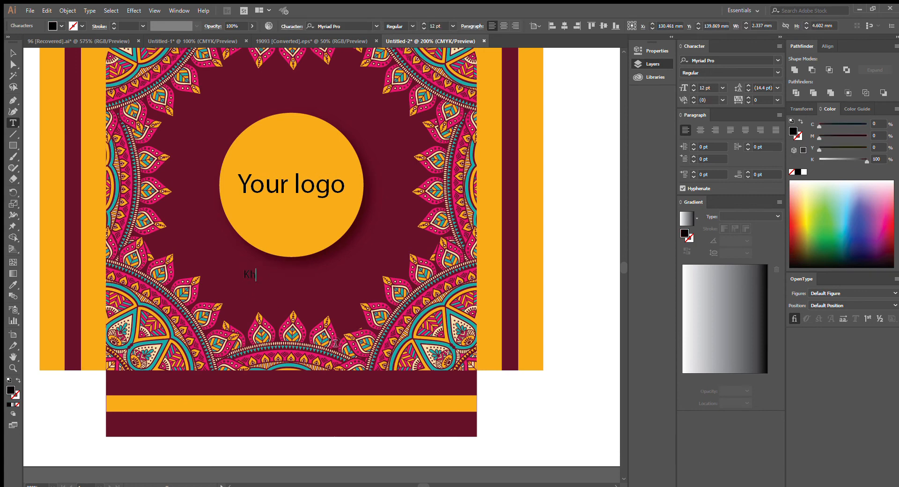
type("ushiyon ki mithas")
Set the font of the whole "Khushiyon Ki Mithas" text to Bellerose Light:1.0
key("ctrl+a")
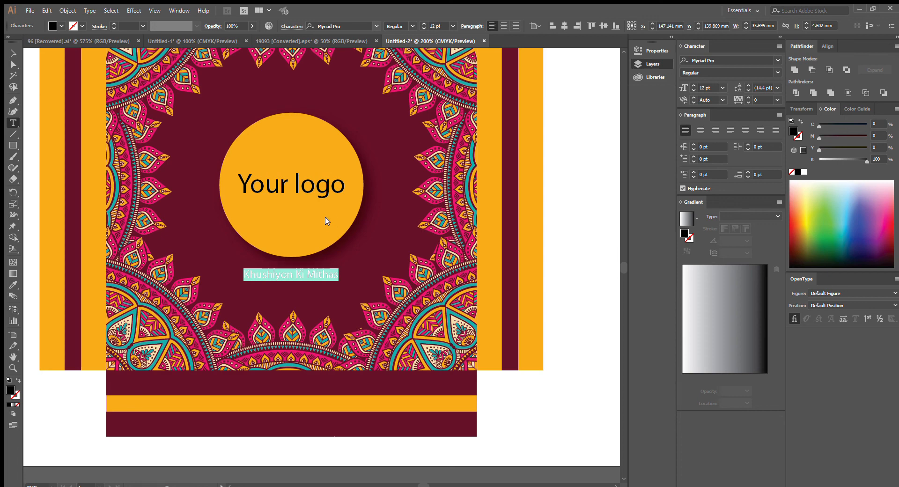
left_click(356, 26)
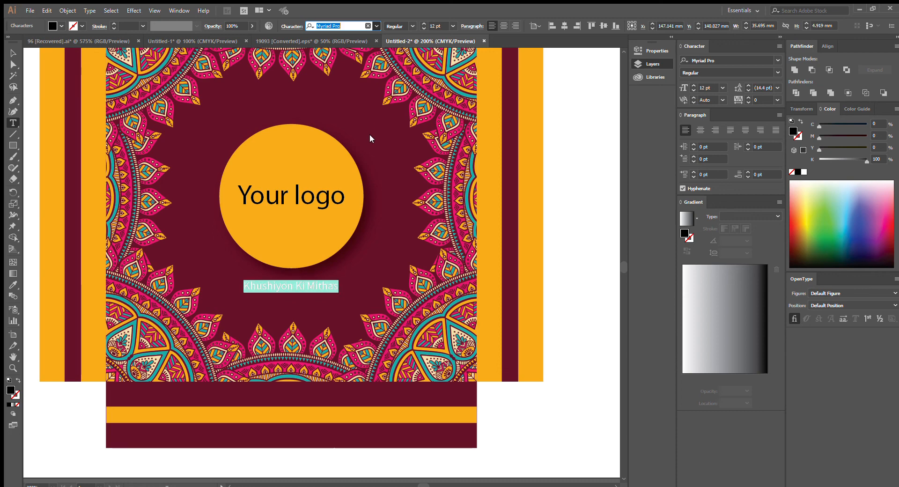
key("Down")
key("Down")
key("Down")
key("Down")
key("Down")
key("Down")
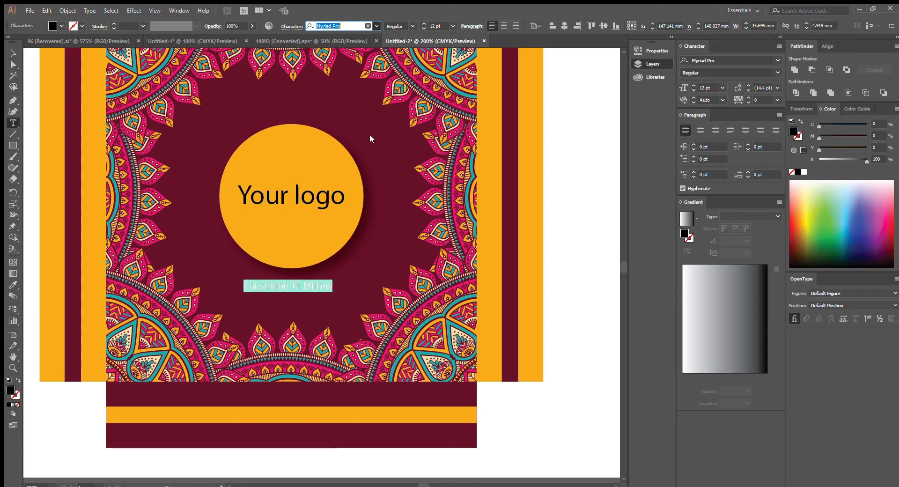
key("Down")
key("Down")
key("Down")
key("Down")
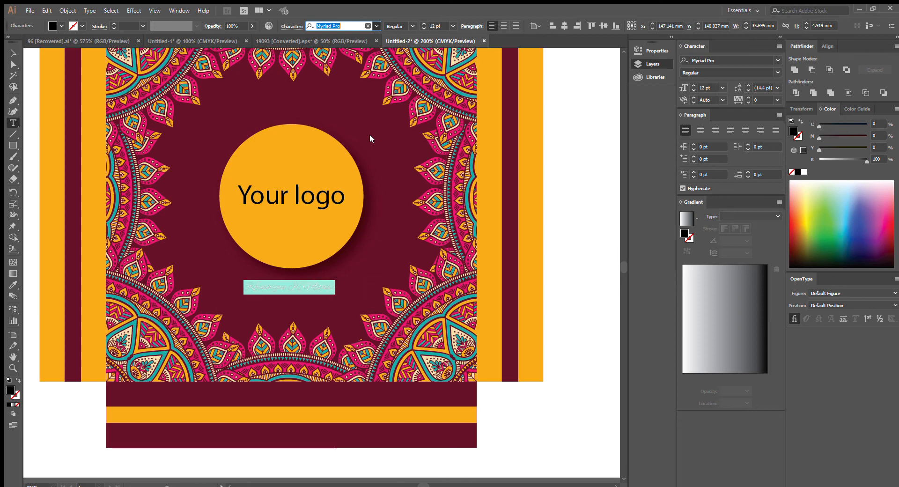
key("Down")
key("Return")
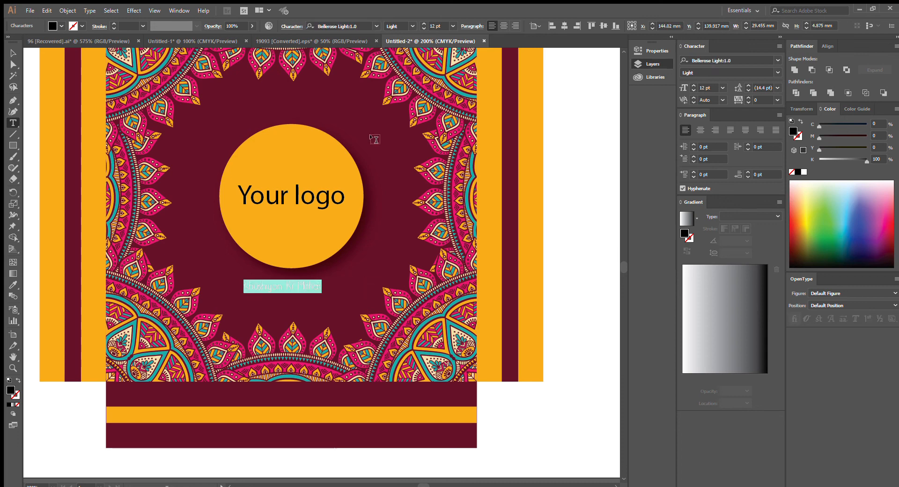
left_click(13, 52)
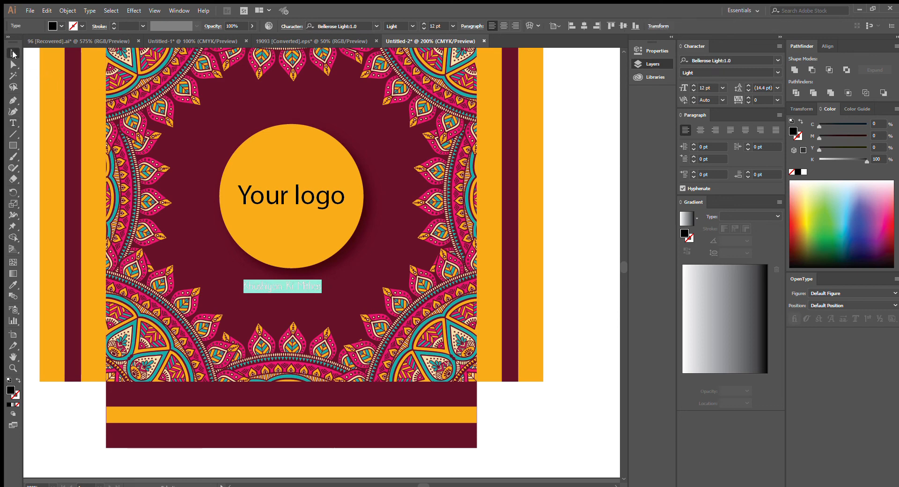
left_click(355, 322)
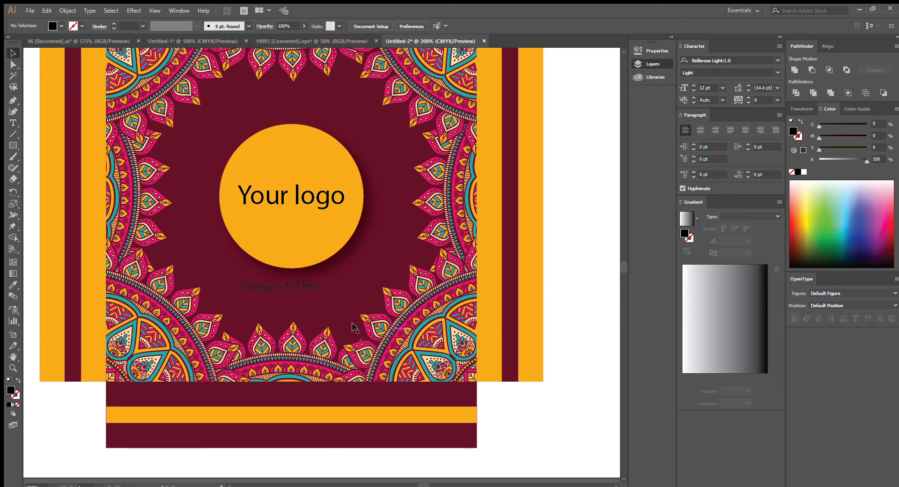
Scale the "Khushiyon Ki Mithas" text up to about 16 pt and centre it horizontally on the square top panel
left_click(299, 286)
left_click_drag(322, 290, 348, 298)
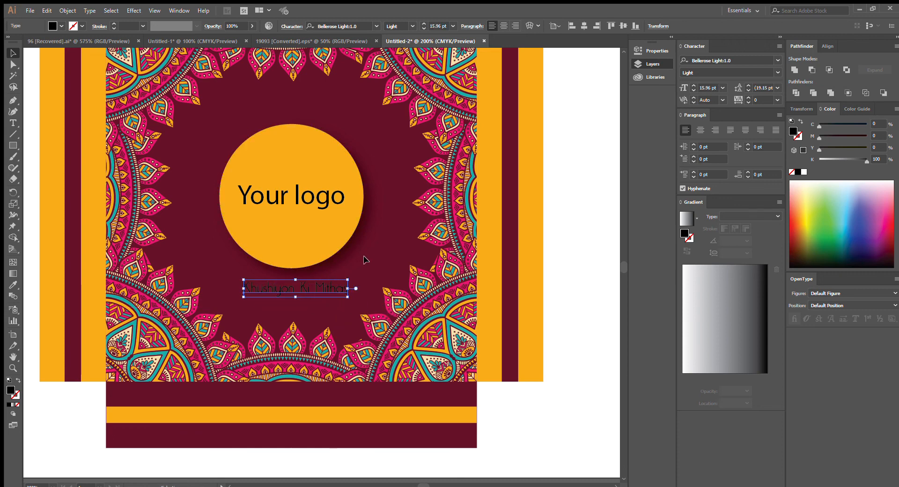
left_click(465, 225, "shift")
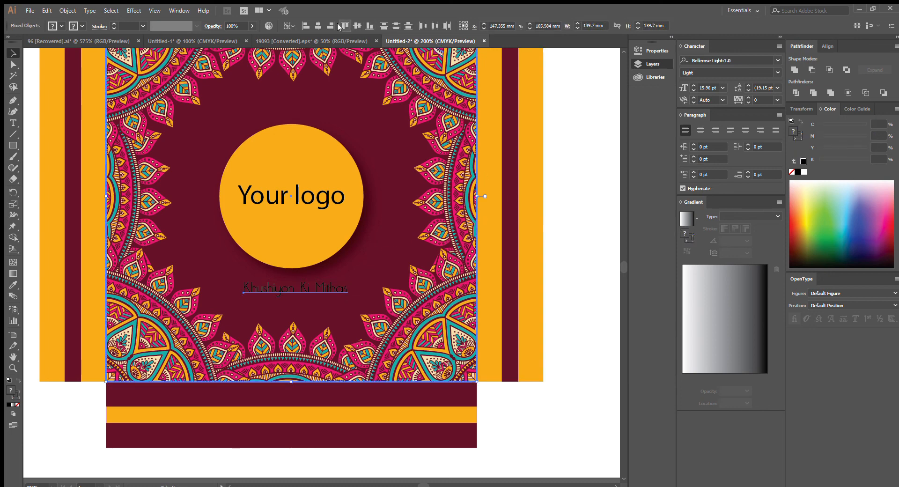
left_click(317, 27)
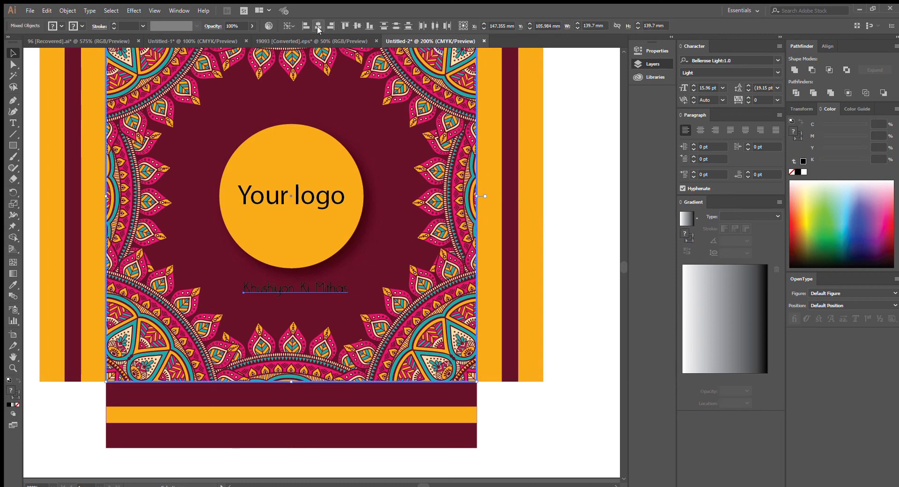
left_click(568, 290)
Move the "Khushiyon Ki Mithas" text slightly down, away from the logo circle
left_click(294, 290)
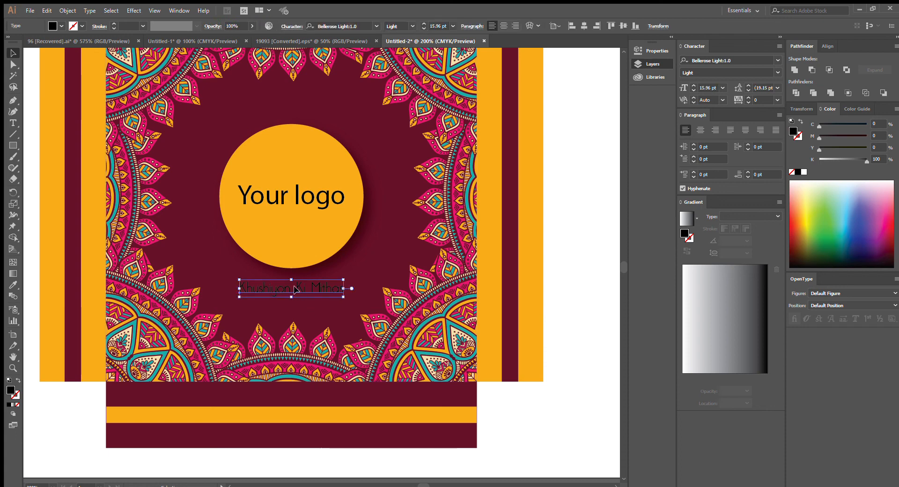
left_click_drag(293, 291, 295, 304)
left_click(580, 291)
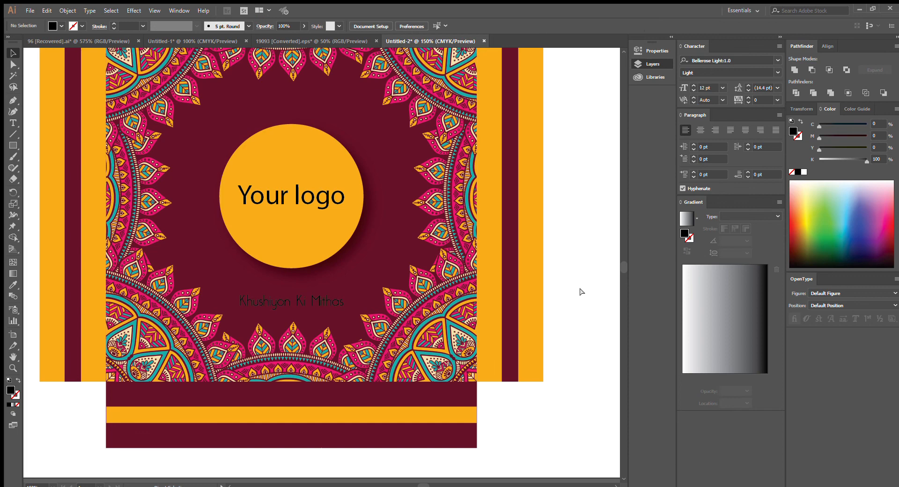
Change the fill of the "Khushiyon Ki Mithas" text to white and deselect it
key("ctrl+minus")
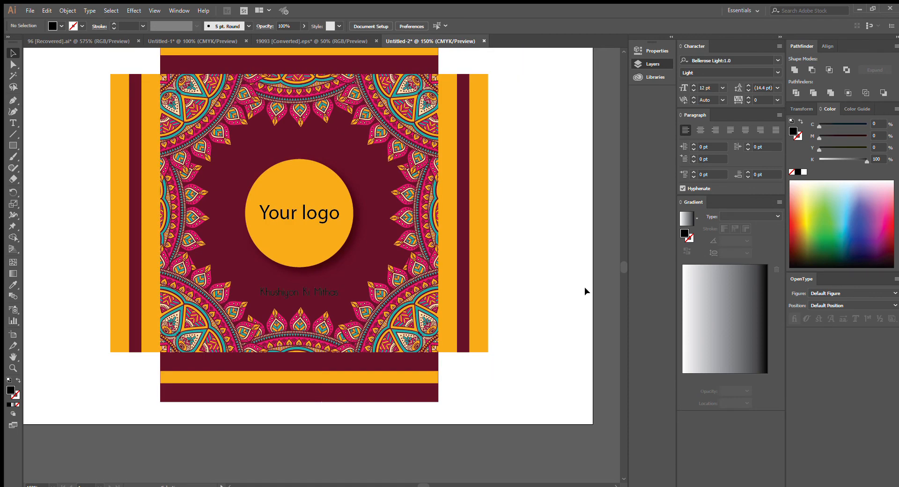
left_click(311, 291)
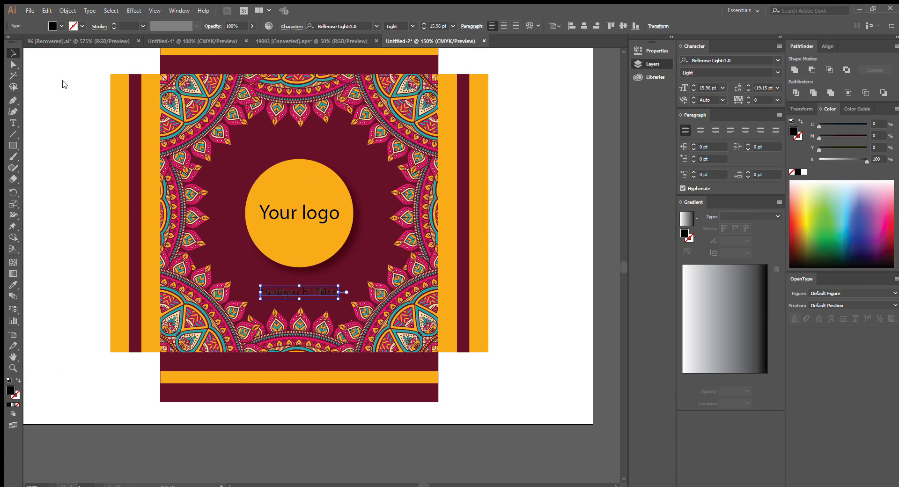
left_click(26, 42)
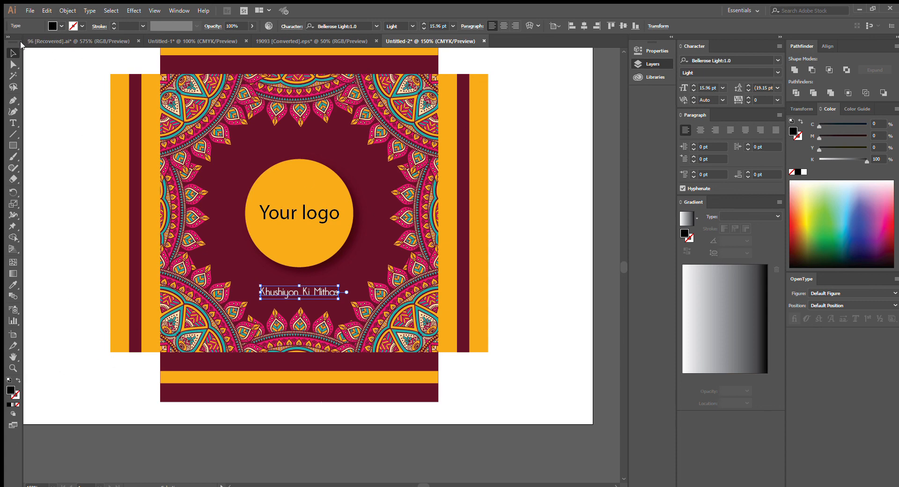
left_click(79, 224)
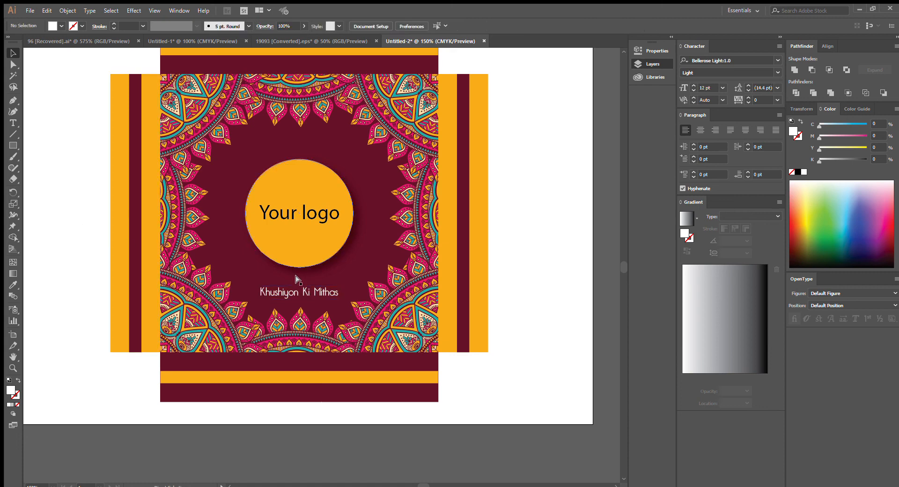
Add the text "Thanks for watching please like share and subscribe" above the box design and centre it horizontally on the artboard
key("ctrl+minus")
left_click_drag(345, 243, 336, 269)
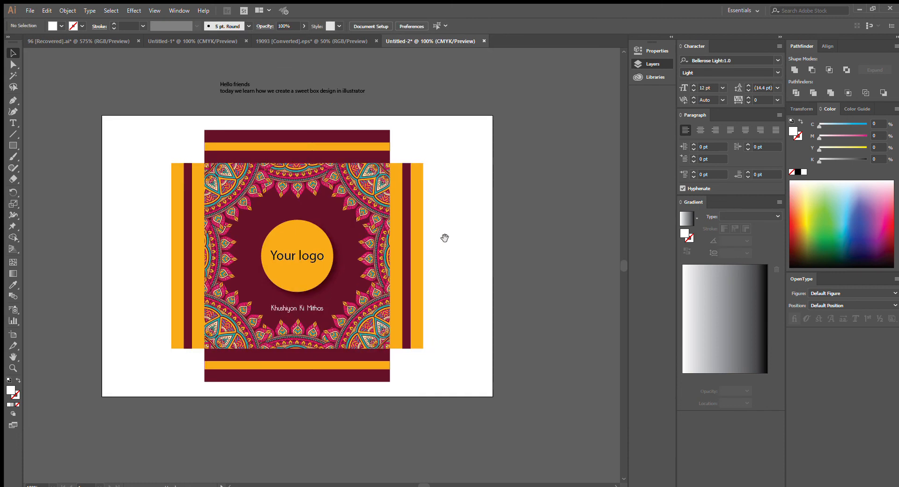
key("t")
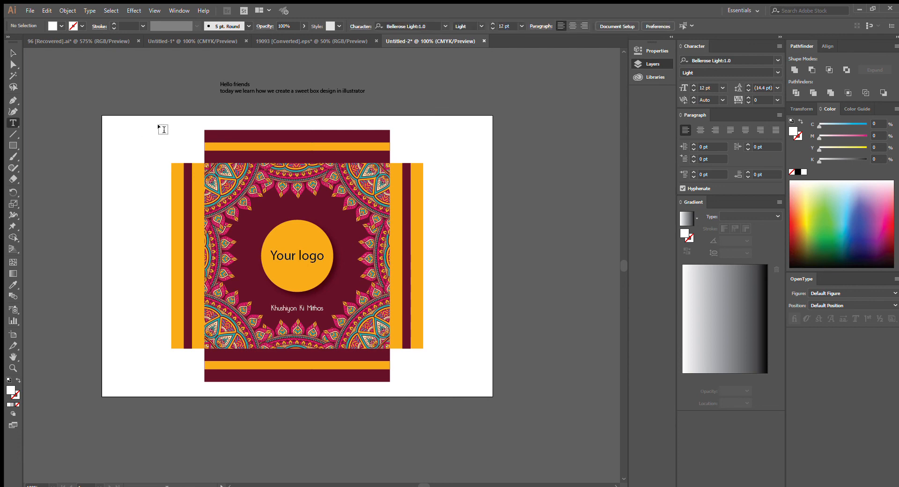
left_click(117, 125)
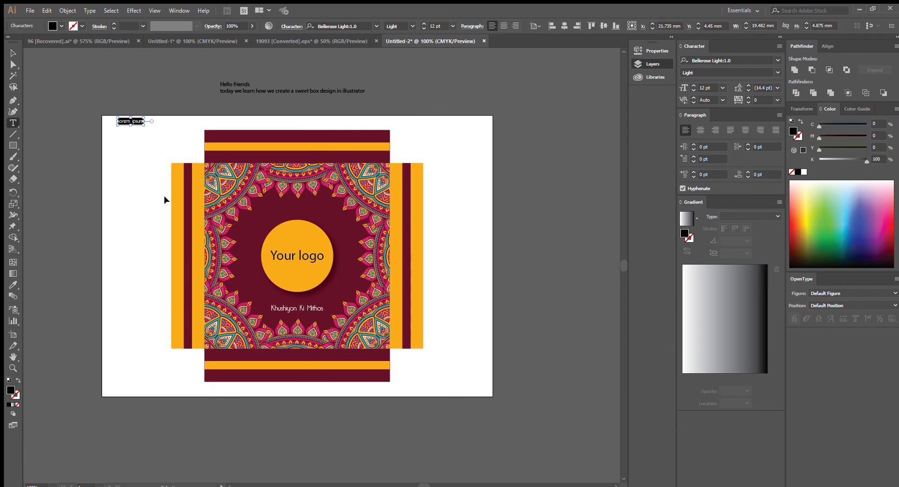
key("ctrl+plus")
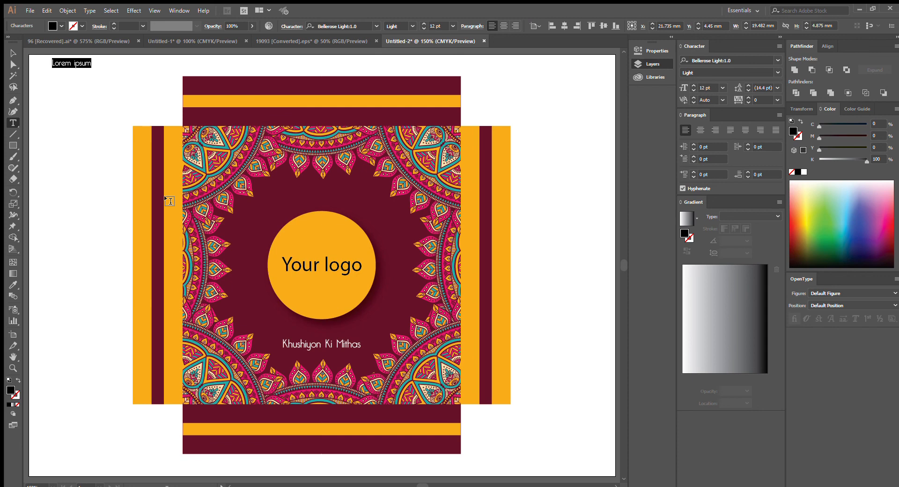
key("BackSpace")
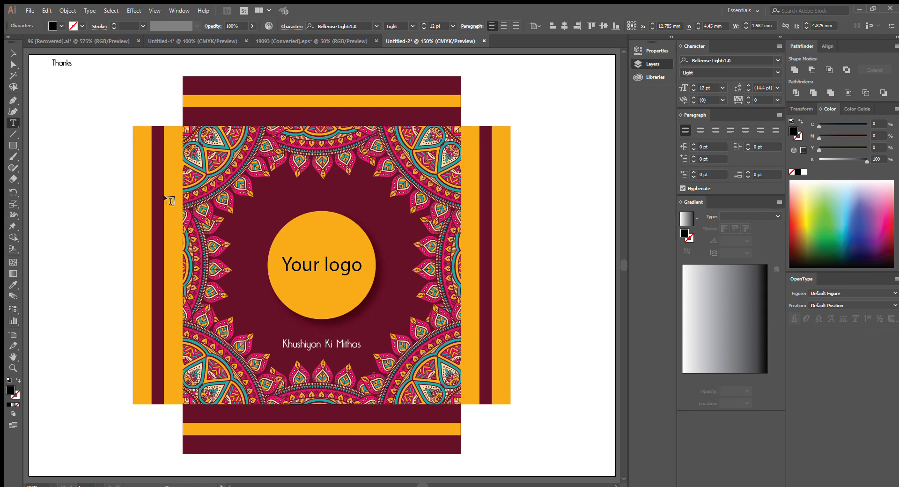
type("Thanks for wo")
type("tching")
type("please")
type("like share and subs")
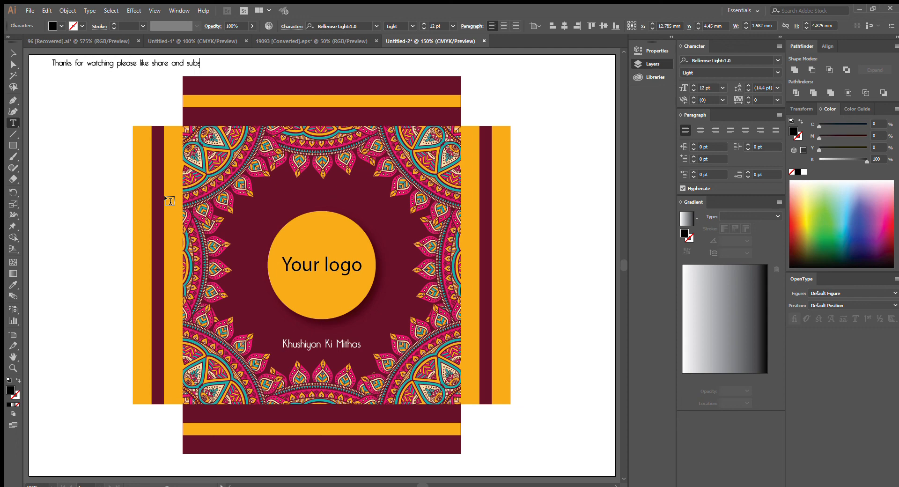
type("cribe")
left_click(13, 53)
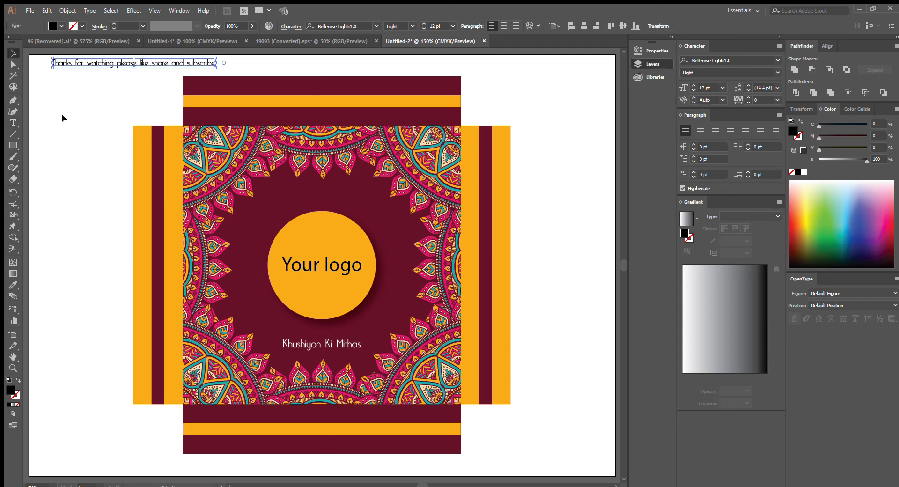
left_click(584, 26)
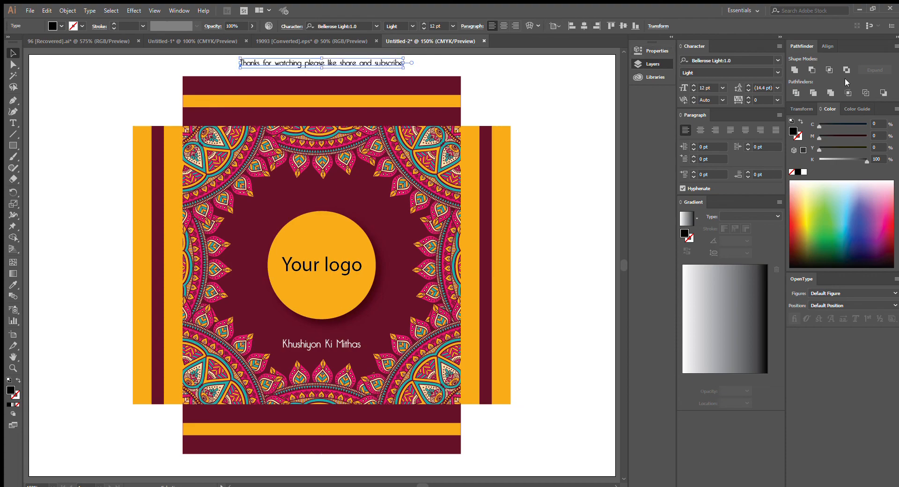